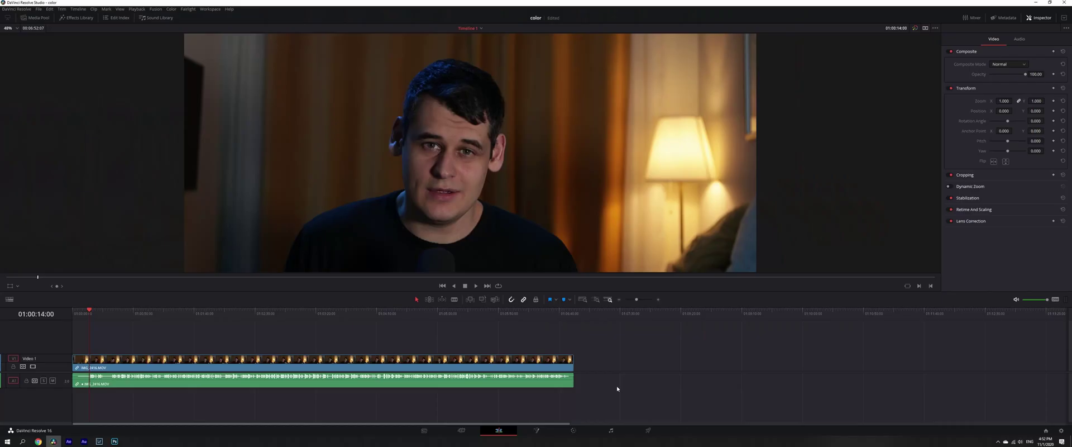
Switch to the Color page with the interview clip loaded for grading.
left_click(573, 431)
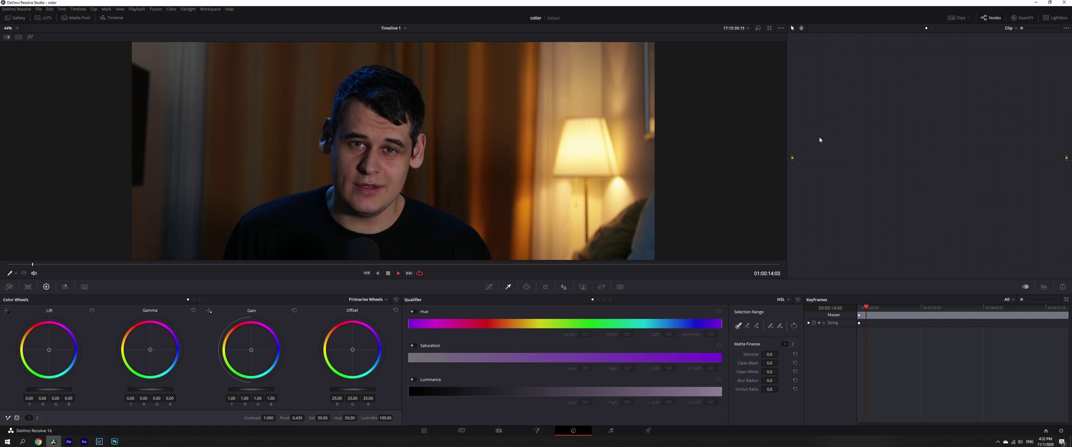
Add and position a first serial corrector node, show the Curves palette, and start labelling it.
key("alt+s")
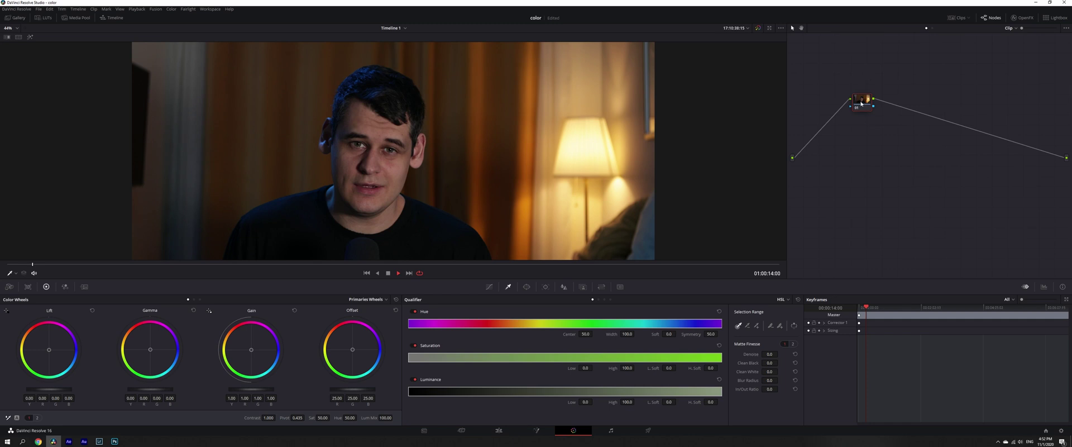
left_click_drag(861, 103, 827, 136)
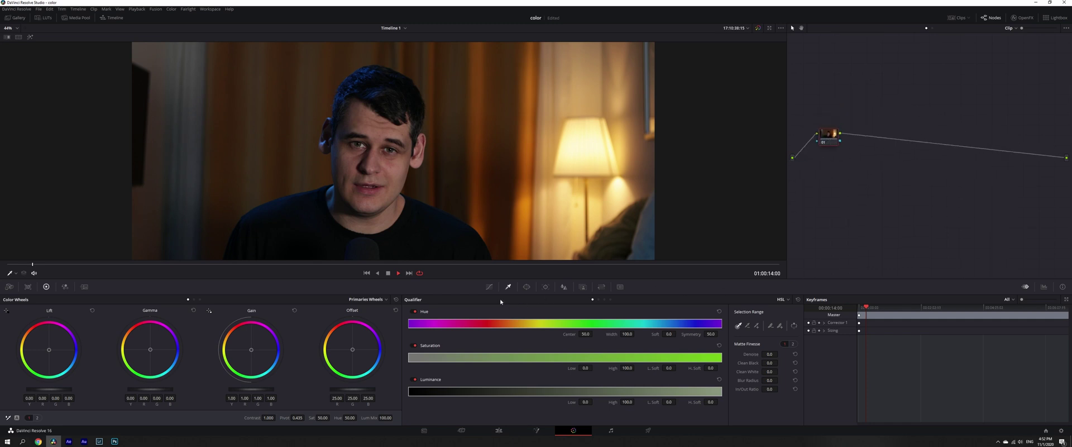
left_click(489, 287)
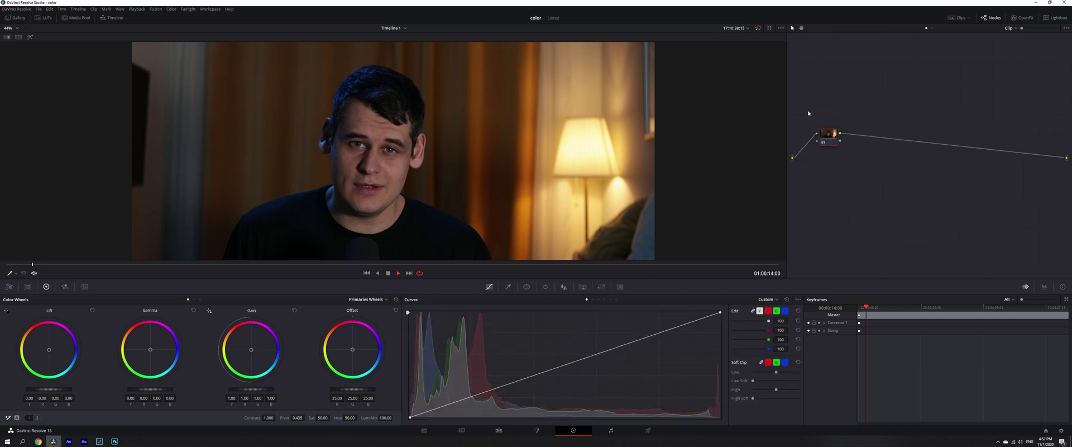
right_click(829, 138)
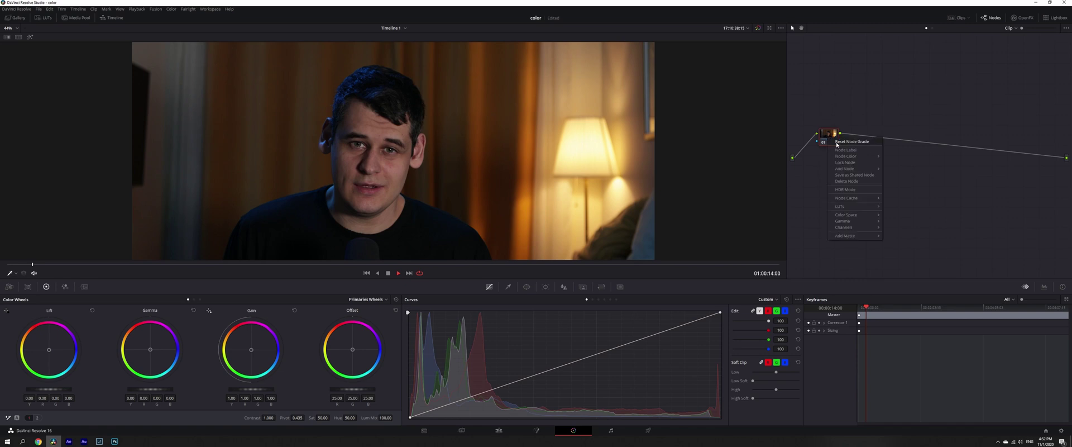
left_click(837, 150)
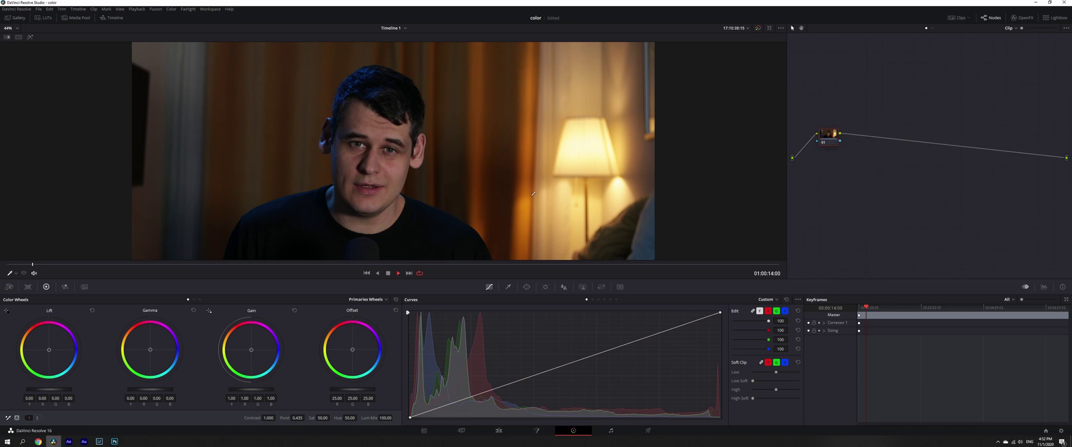
Check the Keyboard Customization shortcuts and close the window while labelling node 01 'exp'.
left_click(14, 9)
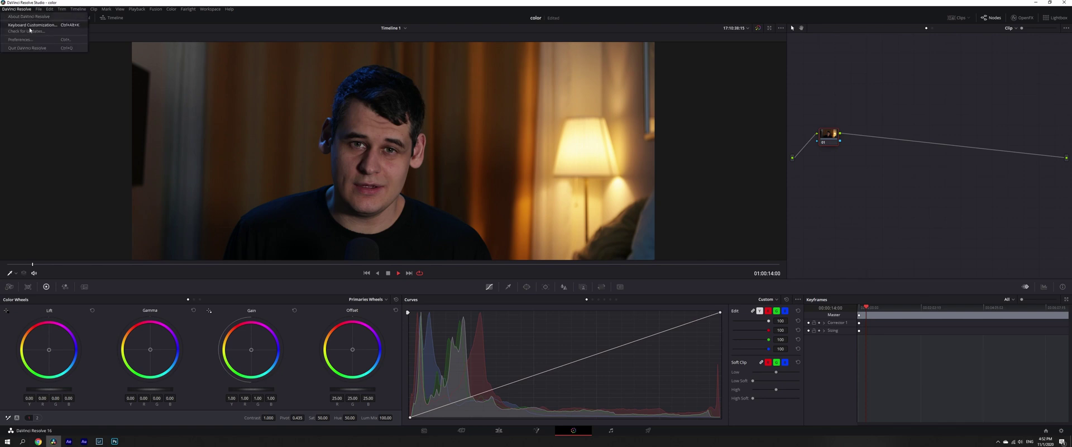
left_click(29, 26)
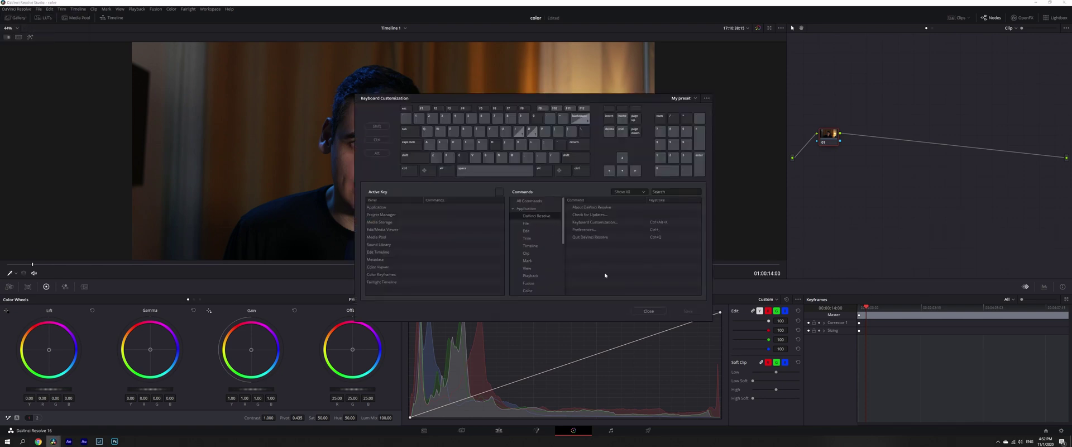
left_click(649, 311)
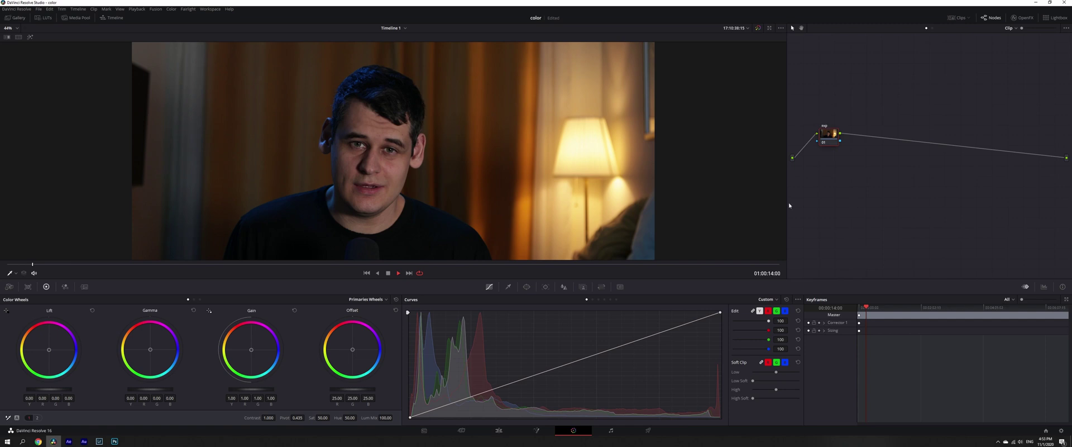
Show the scopes, lower gain to 0.83, raise gamma, boost contrast, and add a second serial node.
right_click(330, 154)
left_click(358, 253)
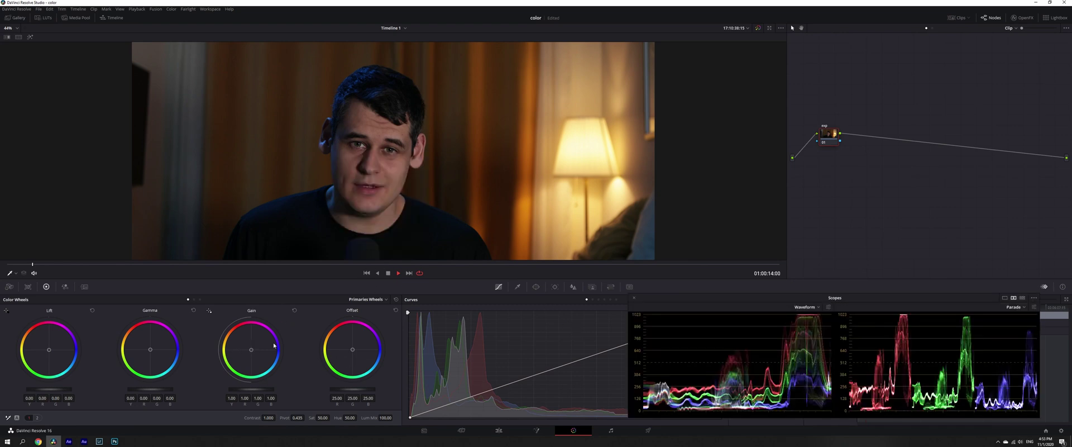
left_click_drag(251, 389, 223, 389)
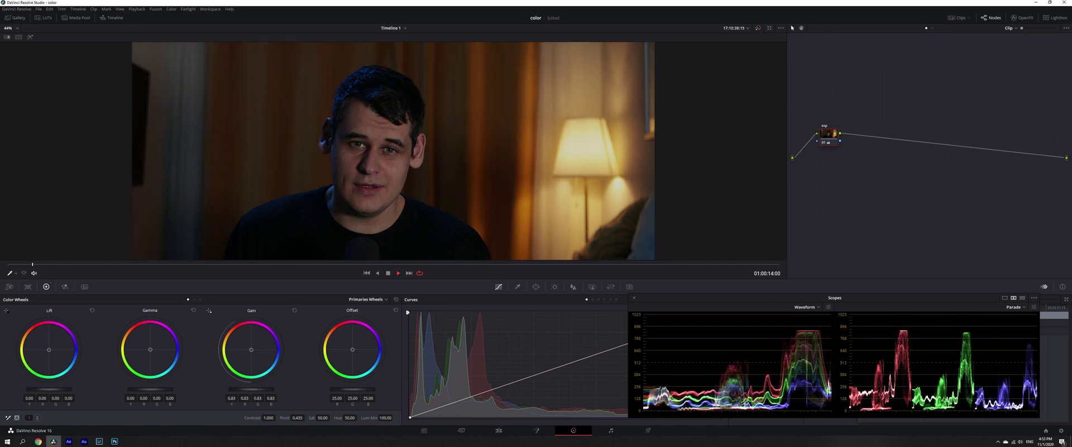
left_click_drag(150, 388, 164, 388)
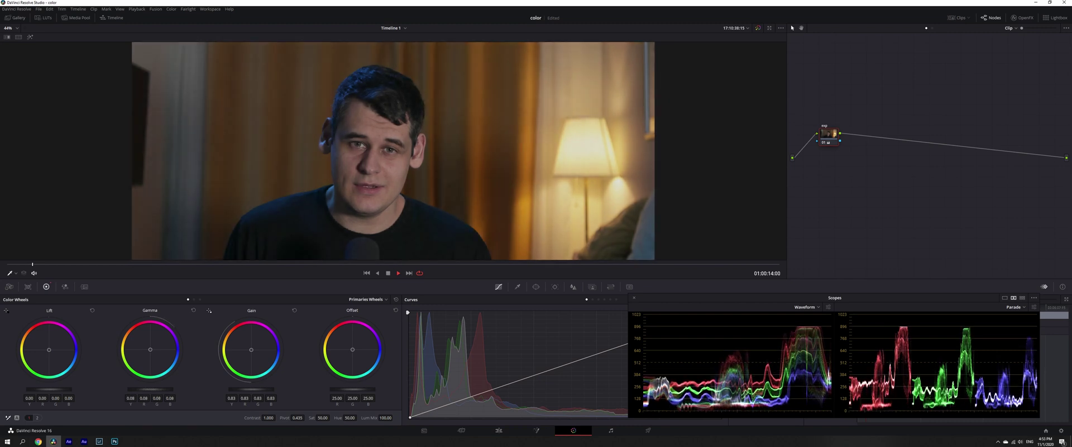
key("ctrl+z")
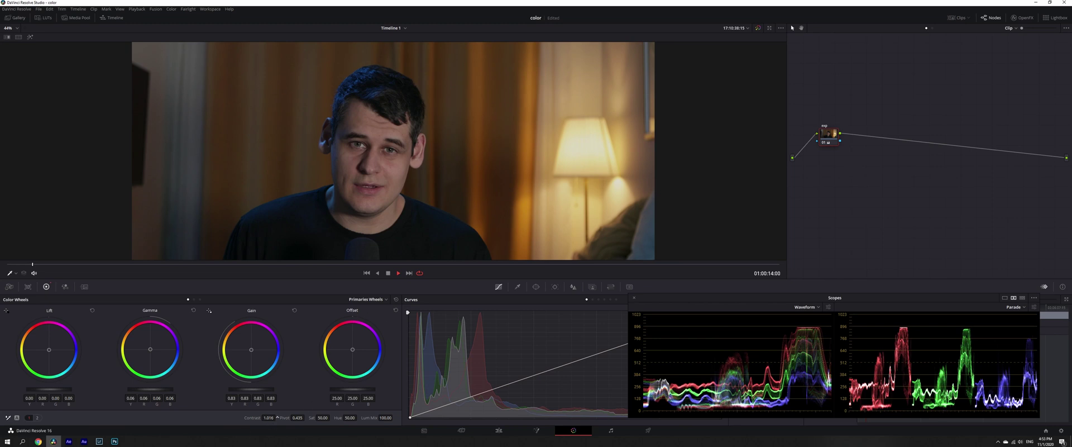
mouse_move(268, 417)
left_mouse_down()
mouse_move(290, 417)
mouse_move(277, 417)
left_mouse_up()
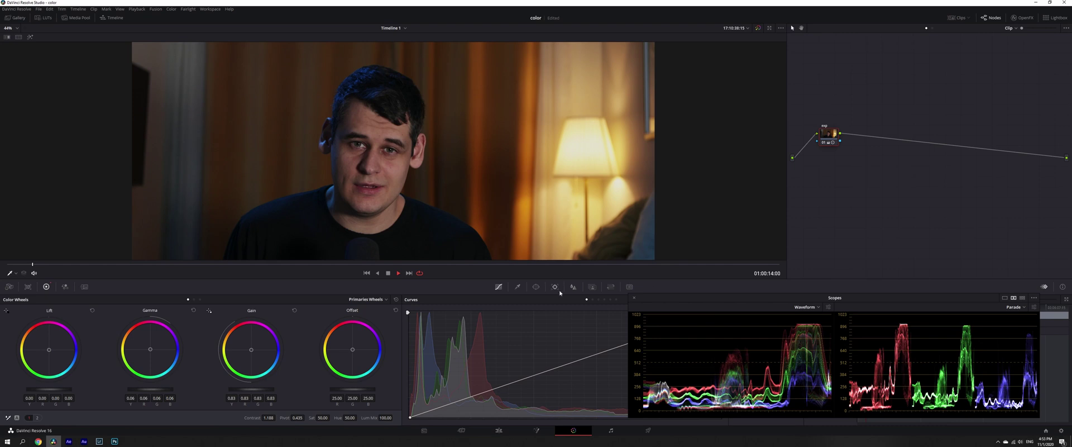
key("alt+s")
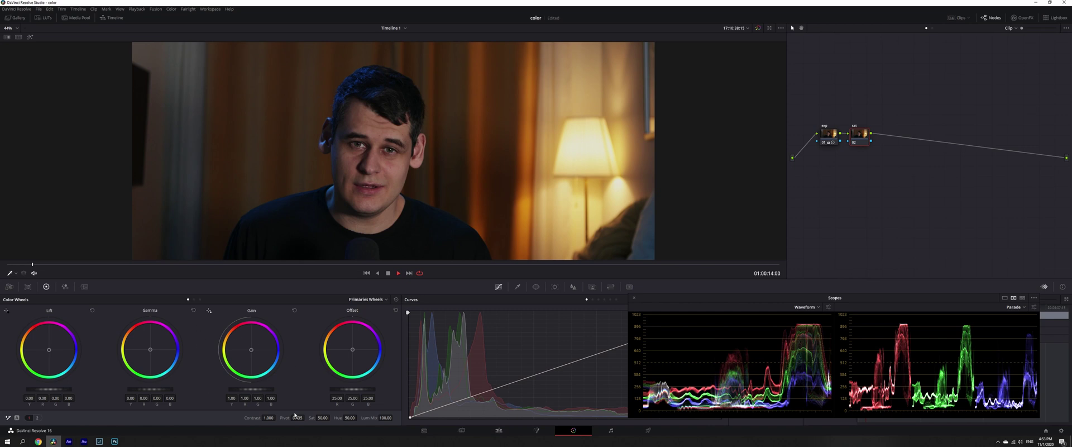
Raise saturation to 56.00, hide the scopes, and add a third serial node.
left_click_drag(323, 418, 331, 417)
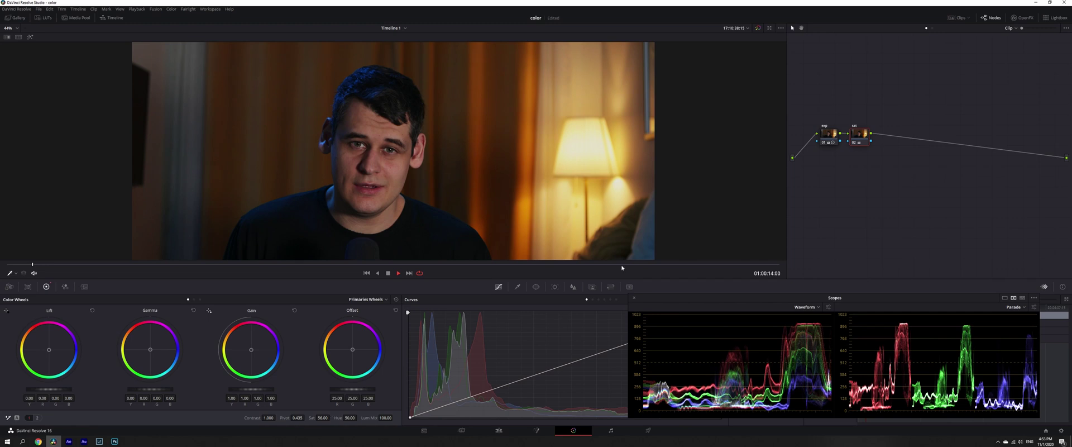
left_click(634, 297)
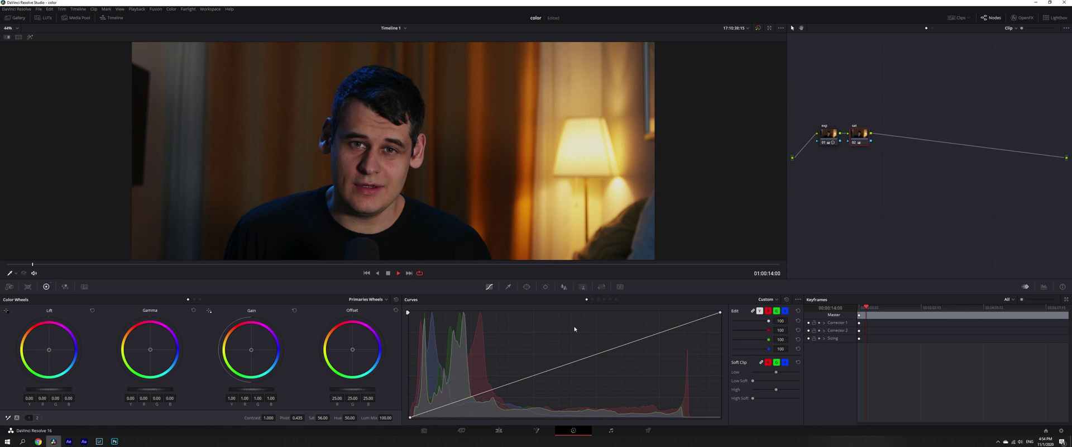
key("alt+s")
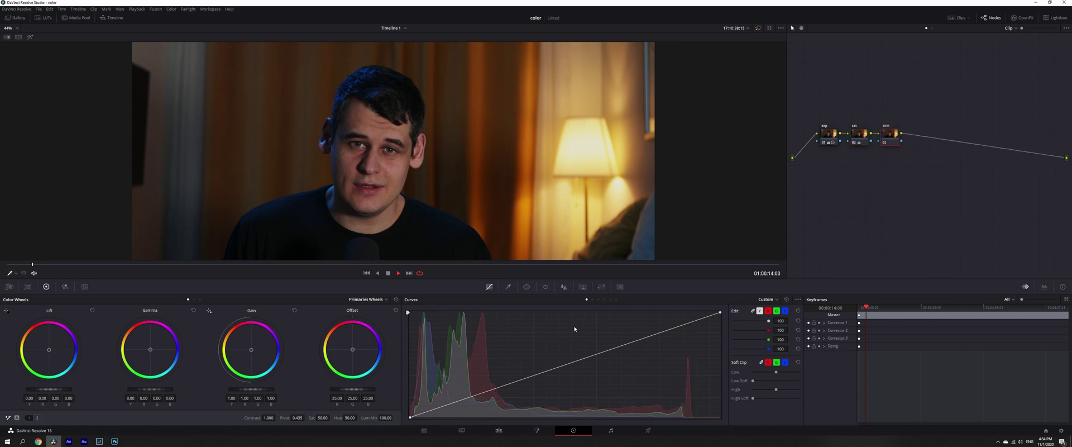
Sample the face's skin tones with the Qualifier in Highlight view, adding extra samples.
left_click(508, 286)
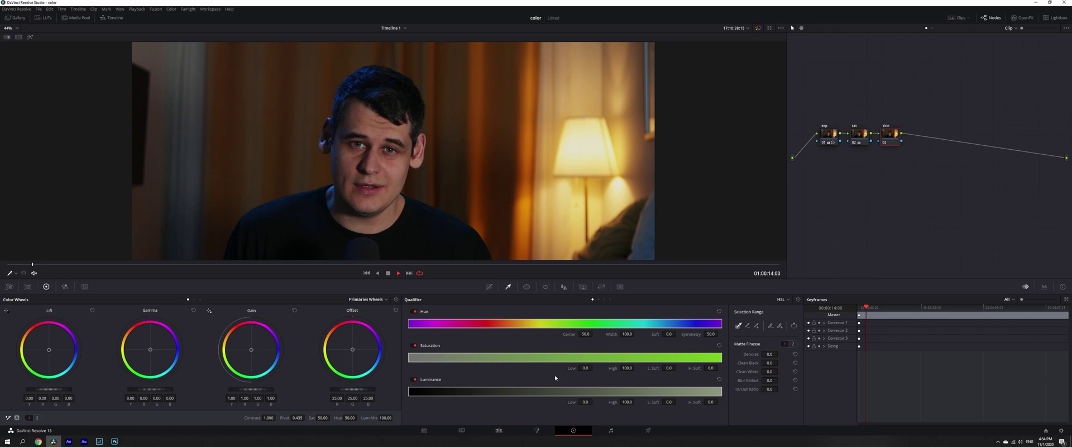
left_click(30, 38)
left_click(372, 117)
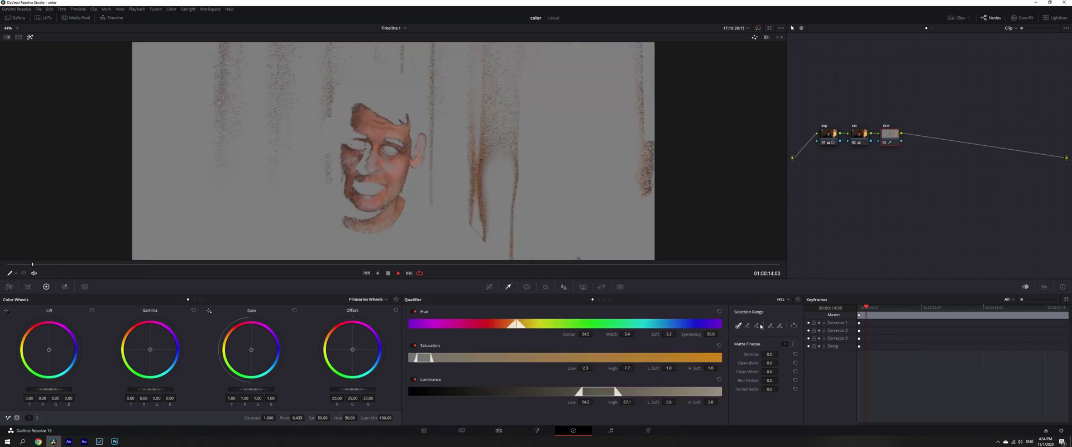
left_click(398, 175)
left_click(380, 201)
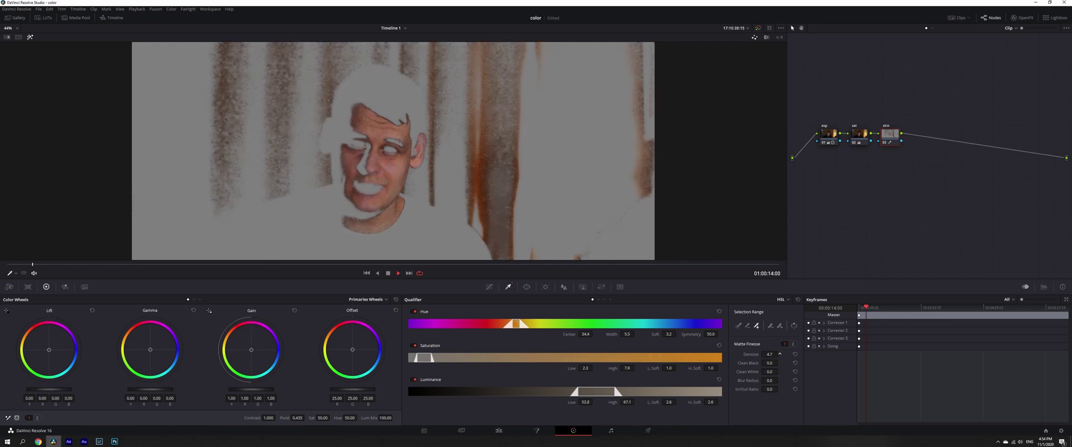
Increase Matte Finesse denoise, widen the skin selection, and return to the normal image and Curves.
left_click_drag(780, 353, 779, 371)
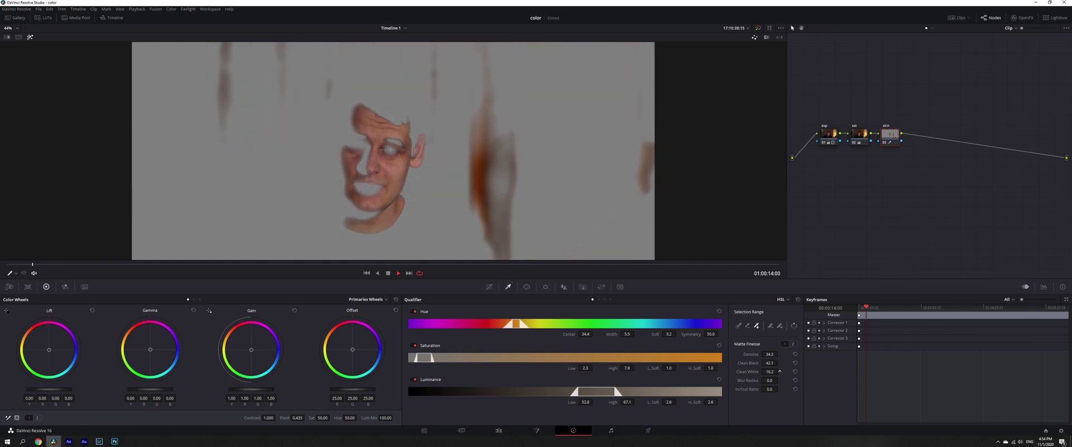
left_click_drag(362, 162, 366, 166)
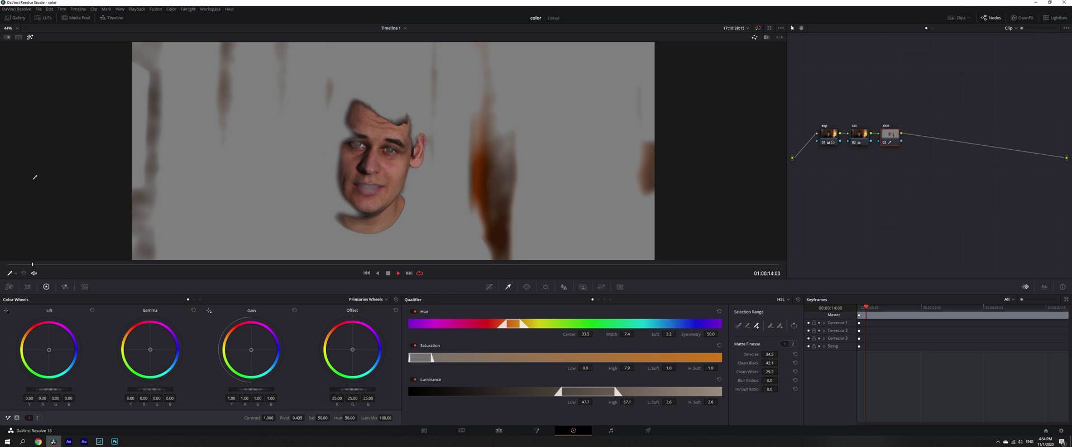
left_click(30, 37)
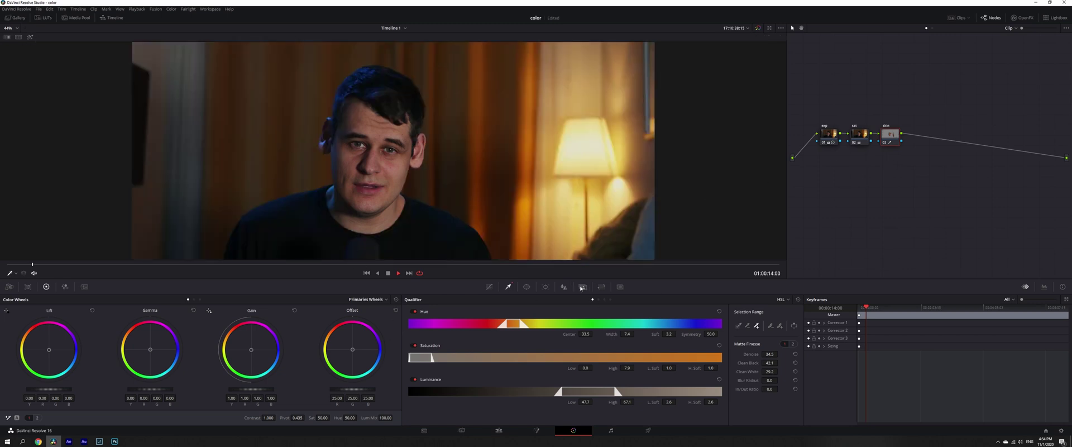
left_click(489, 287)
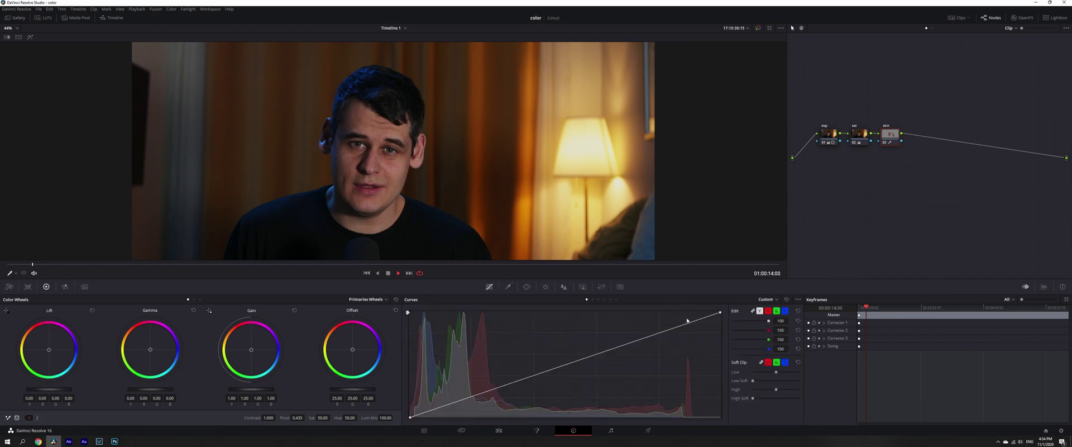
Add a fourth node labelled 'look adj' and cool its Offset balance, lowering red to 17.84.
key("alt+s")
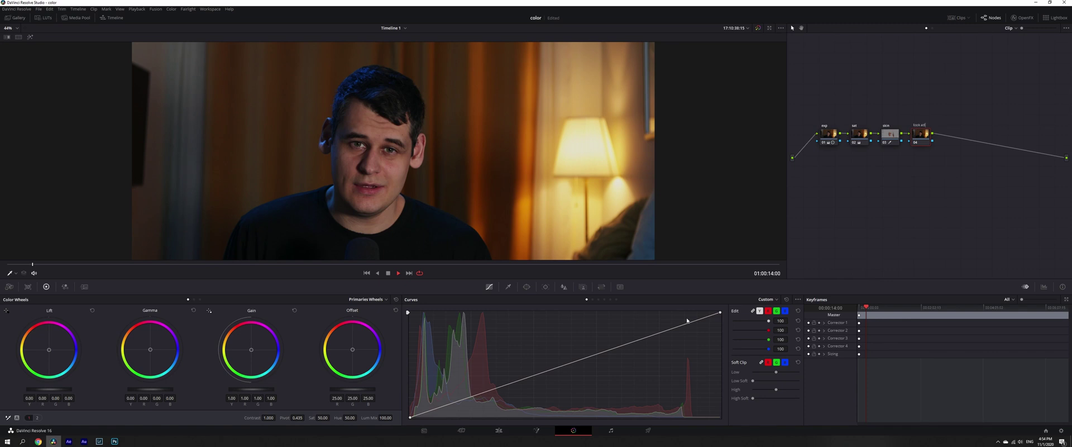
key("Return")
left_click_drag(352, 351, 355, 346)
left_click_drag(354, 353, 355, 350)
left_click(893, 136)
Add node 05 'vig' below the main chain, followed by a serial node labelled 'outside'.
left_click(916, 139)
key("alt+s")
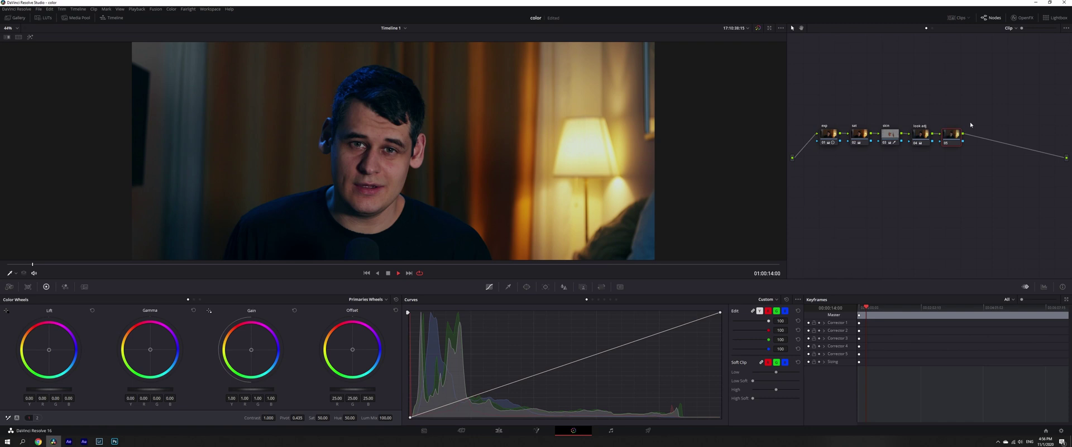
left_click_drag(951, 134, 824, 181)
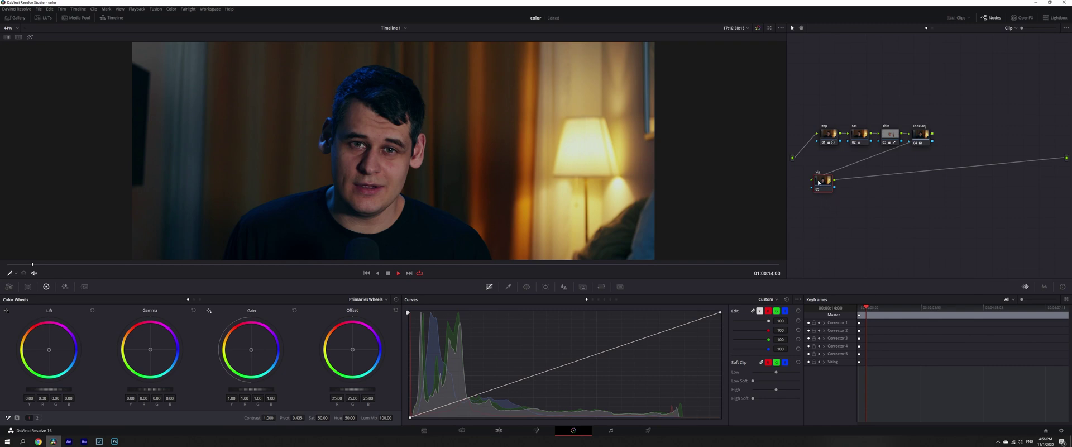
right_click(822, 185)
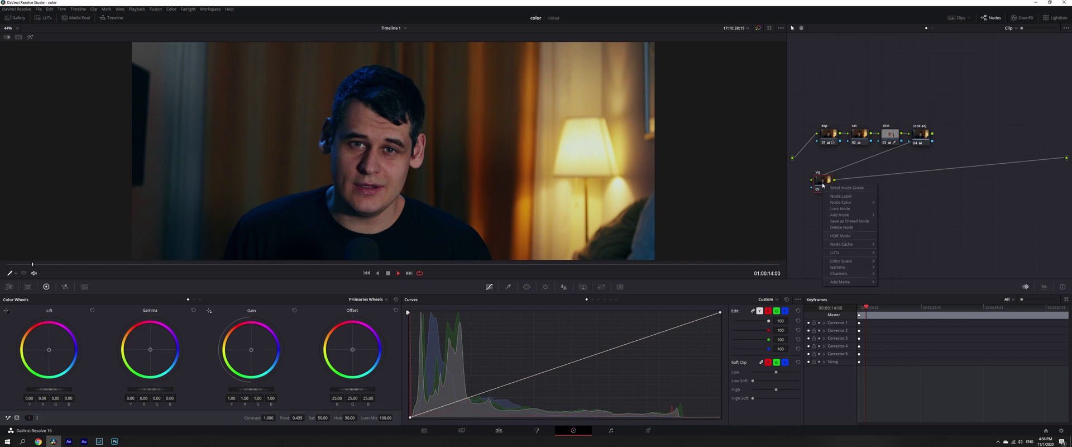
mouse_move(843, 216)
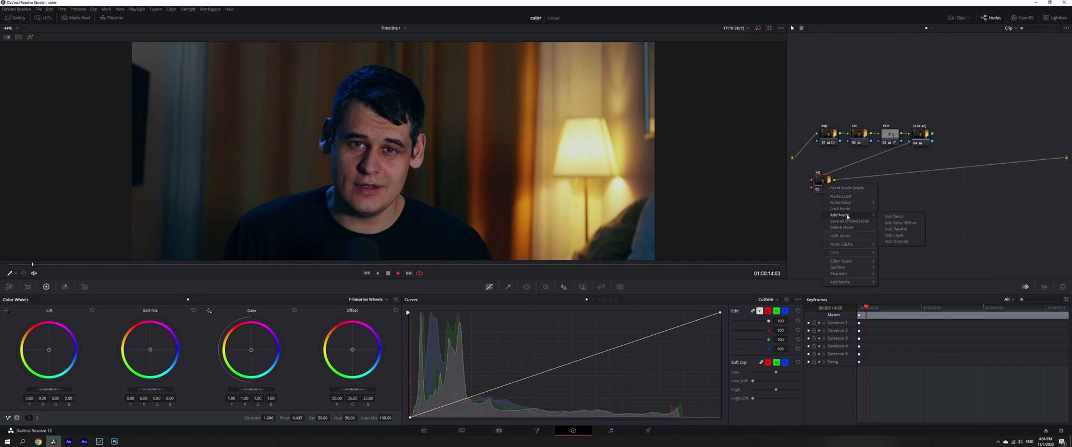
left_click(900, 252)
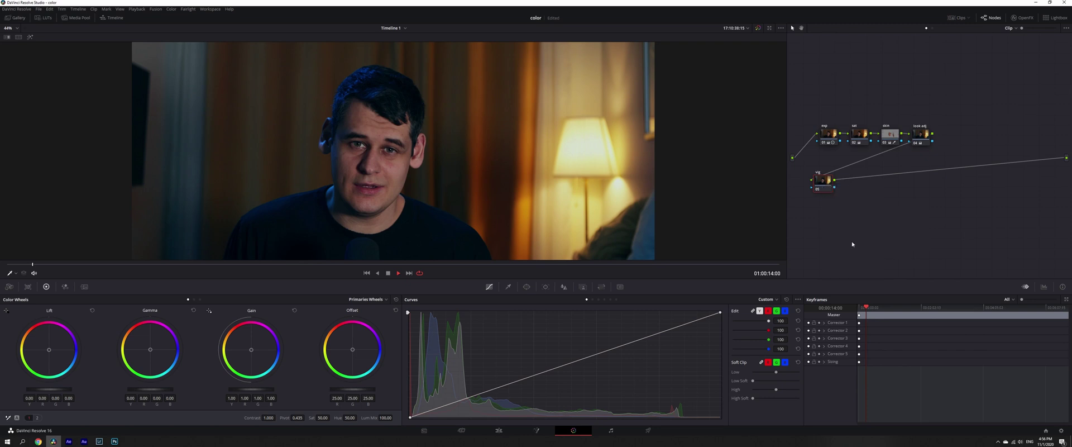
key("alt+s")
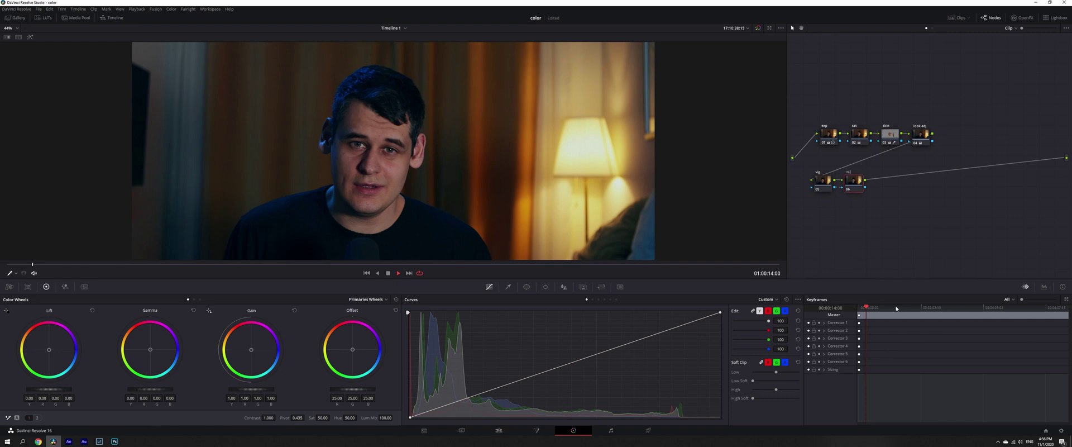
type("e")
Give the vig node a circle window stretched into a tall oval over the face, softness 18.00.
left_click(822, 179)
left_click(527, 287)
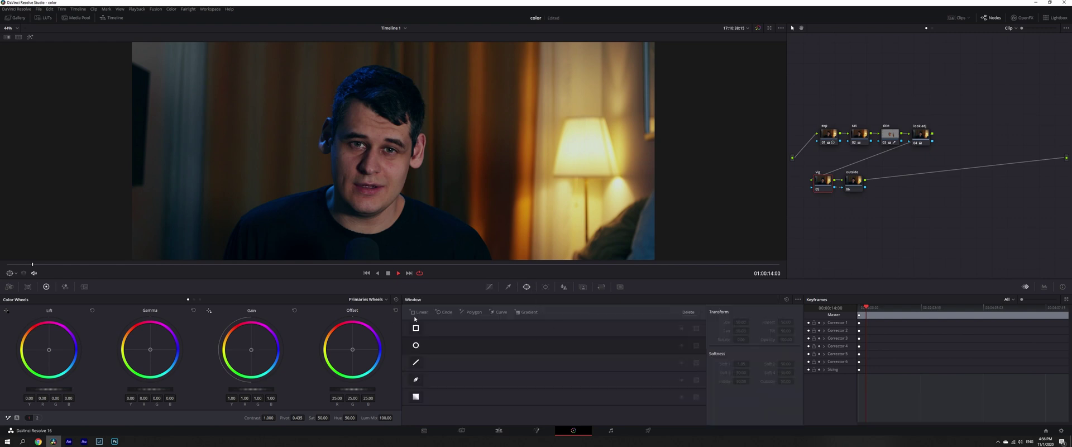
left_click(415, 345)
scroll(406, 173, "down", 2)
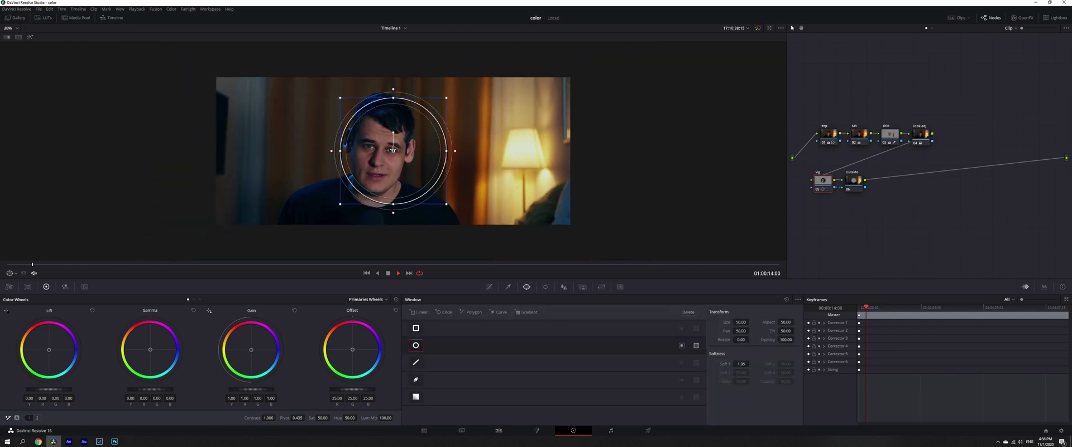
mouse_move(393, 151)
left_mouse_down()
mouse_move(378, 139)
mouse_move(381, 157)
left_mouse_up()
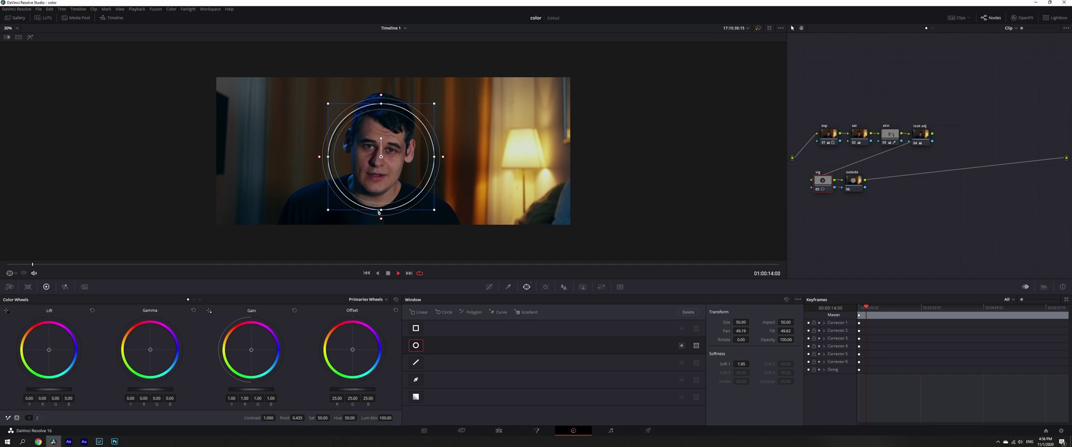
left_click_drag(379, 212, 381, 251)
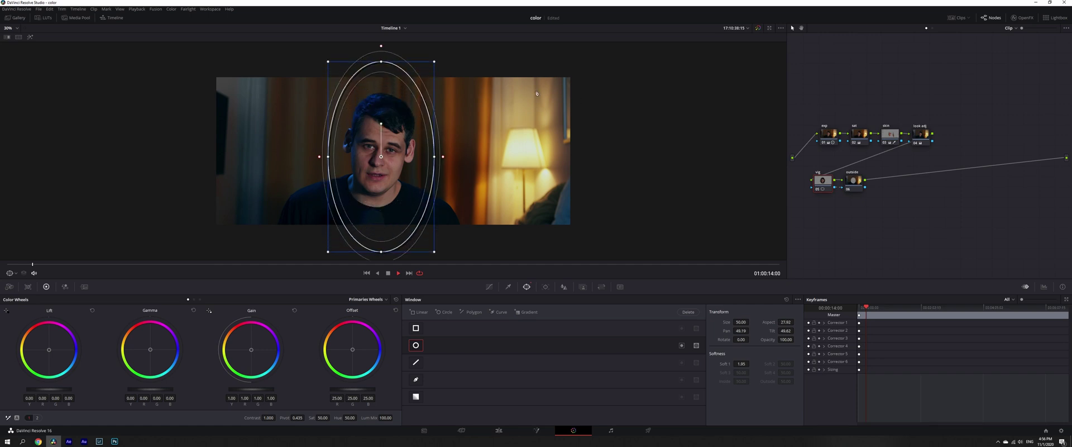
left_click_drag(445, 160, 525, 165)
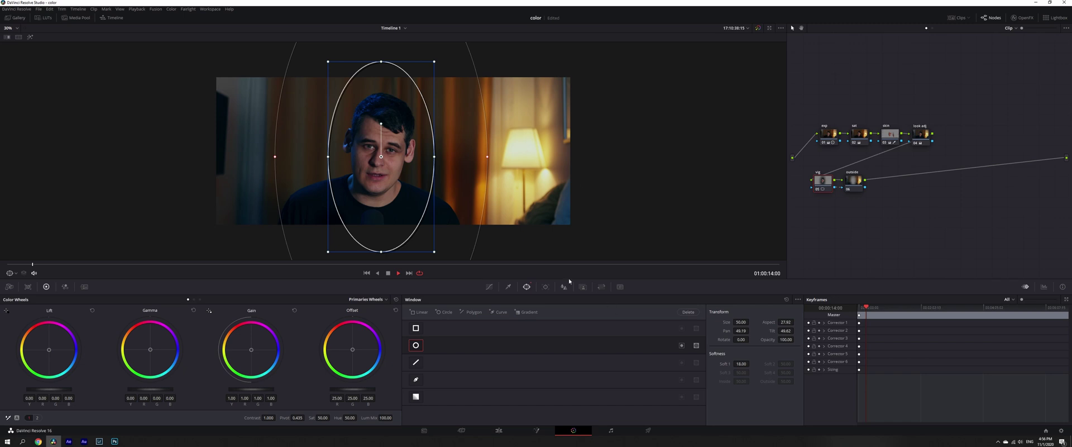
scroll(569, 251, "up", 1)
left_click(17, 28)
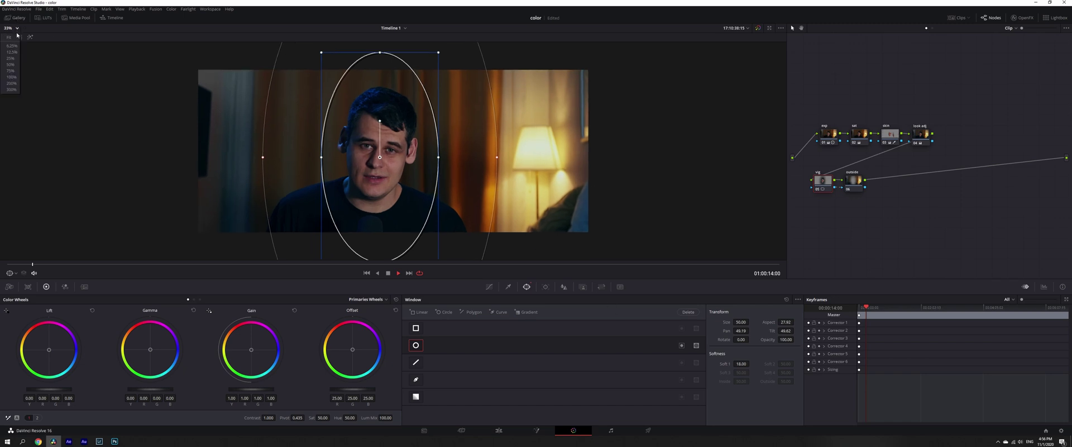
scroll(477, 187, "up", 3)
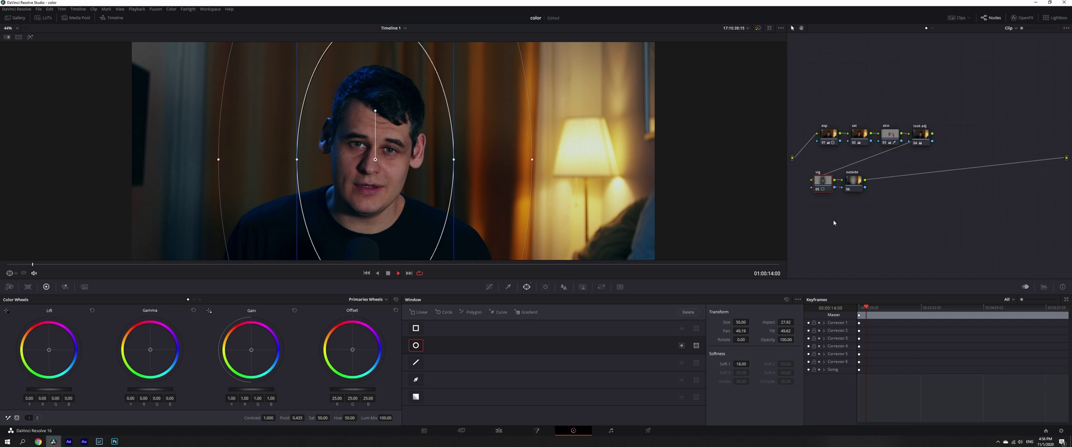
On the outside node's custom curve, adjust the top tangent and pull a shadow point down.
left_click(489, 286)
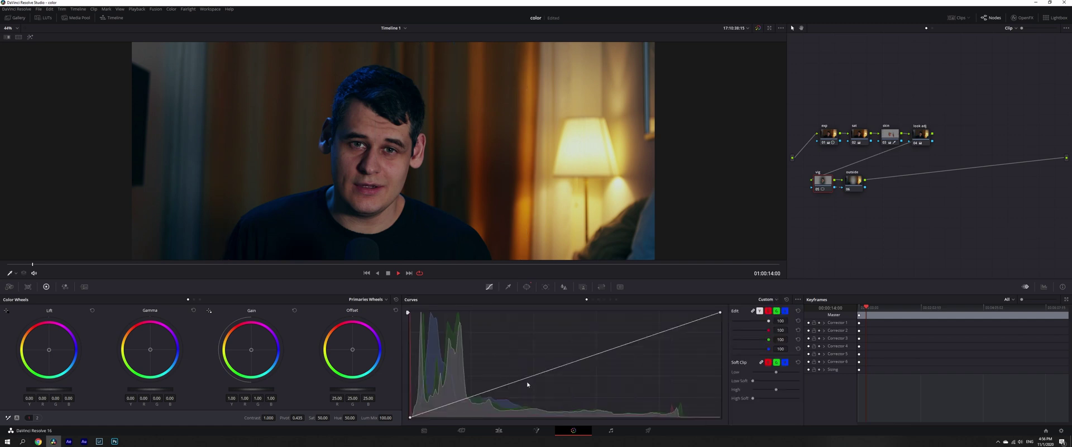
left_click(798, 299)
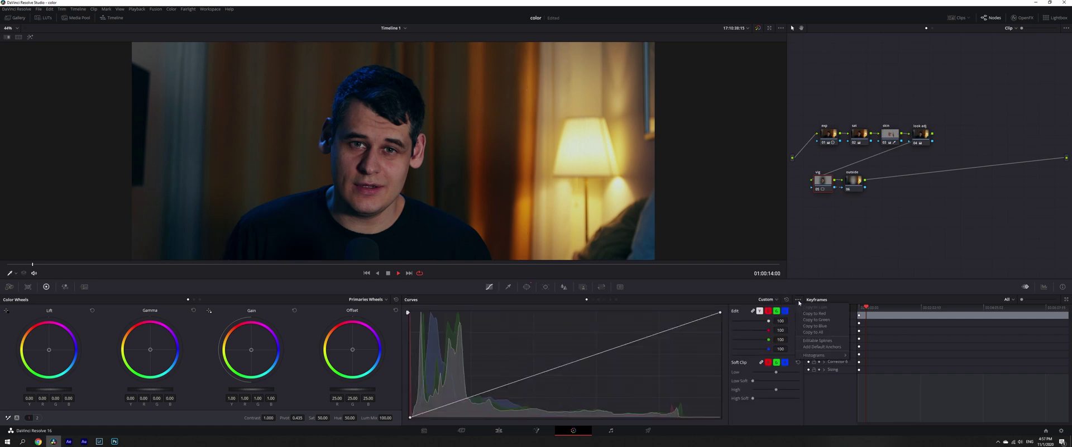
left_click(810, 341)
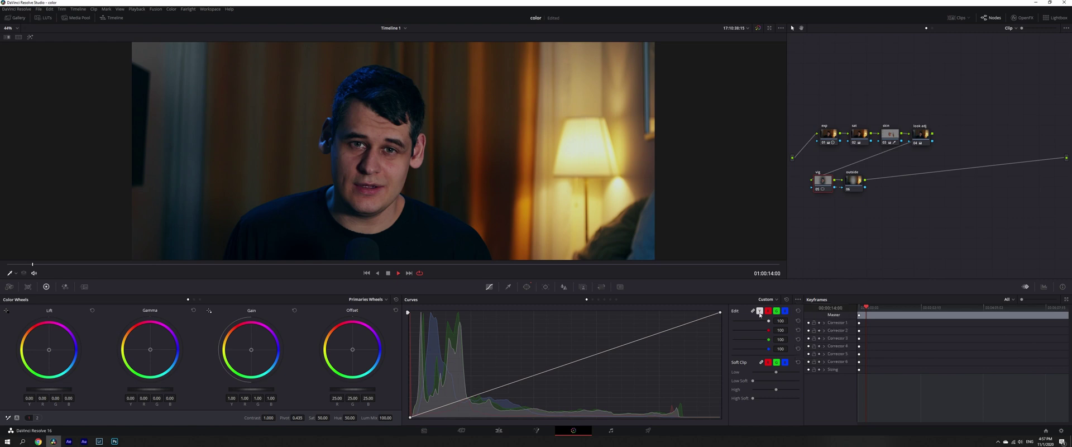
left_click(720, 313)
left_click_drag(616, 348, 610, 339)
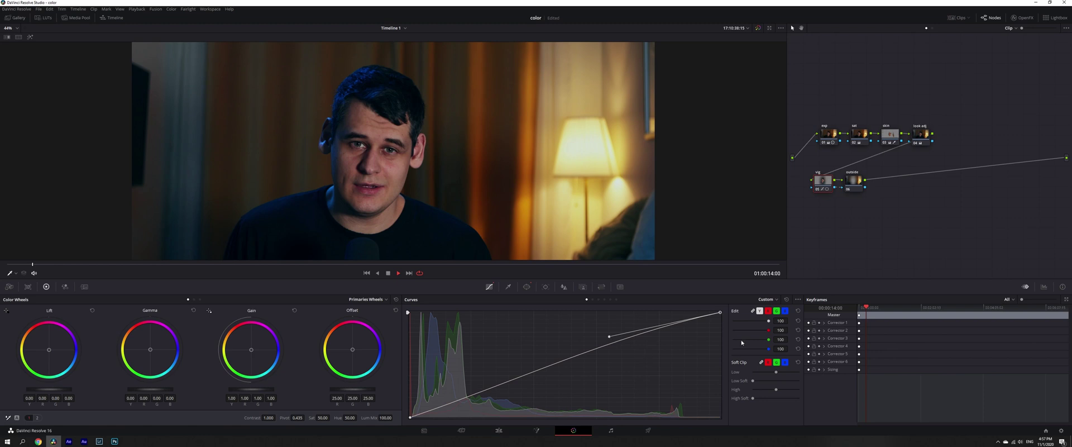
left_click(799, 301)
left_click(807, 344)
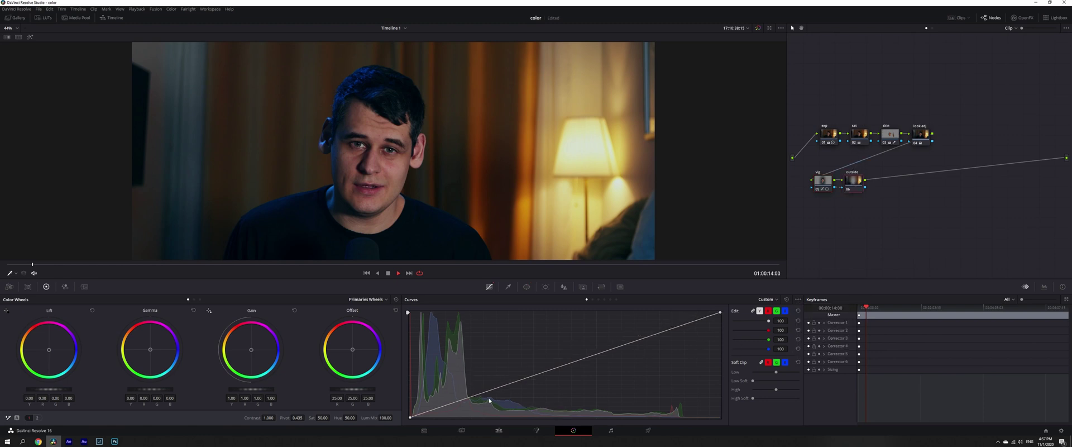
left_click_drag(485, 393, 489, 398)
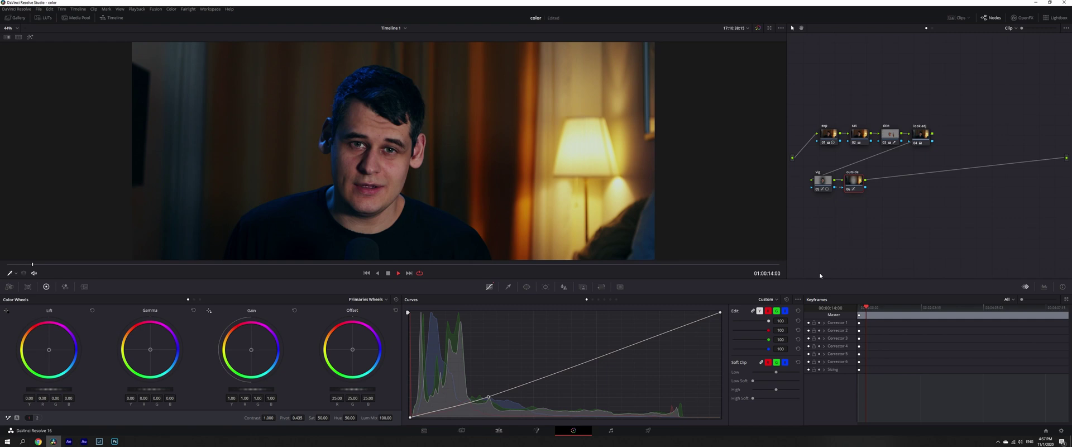
Add serial node 07 after outside and lower dark-tone Lum vs Sat saturation to 0.24.
key("alt+s")
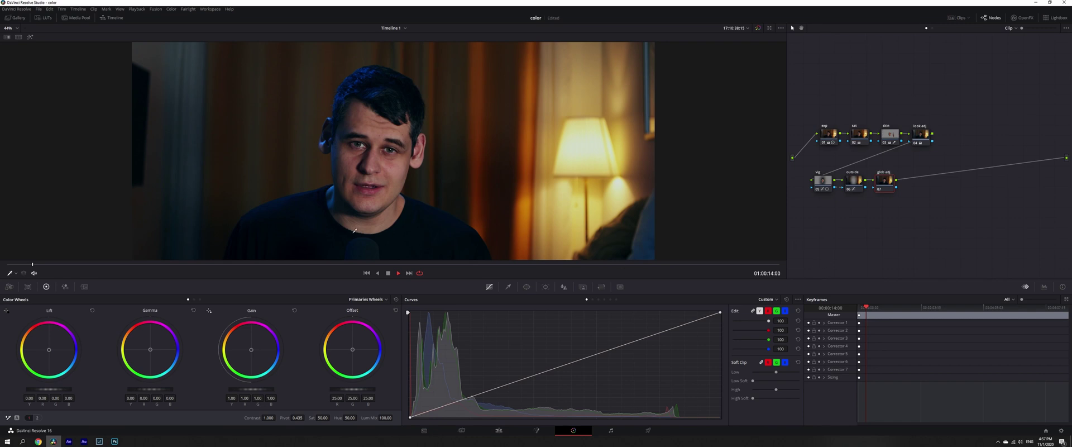
left_click(610, 300)
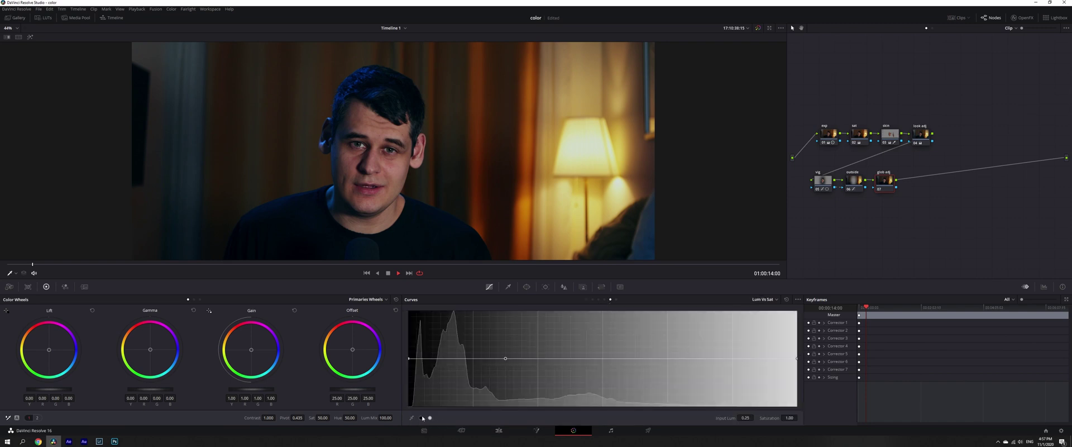
left_click_drag(409, 359, 409, 406)
left_click_drag(409, 406, 409, 362)
left_click(586, 299)
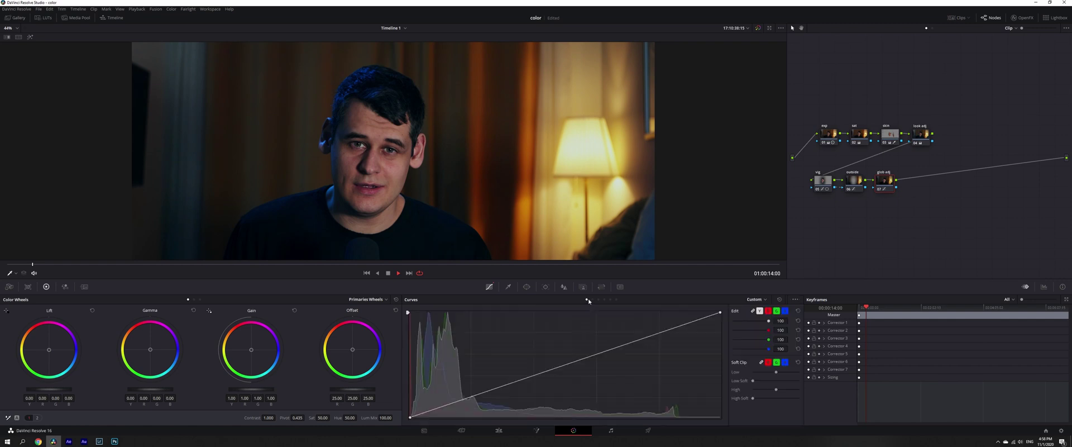
Tint the shadows slightly warmer on the Log wheels, to about 0.09/-0.02/-0.07.
left_click(200, 300)
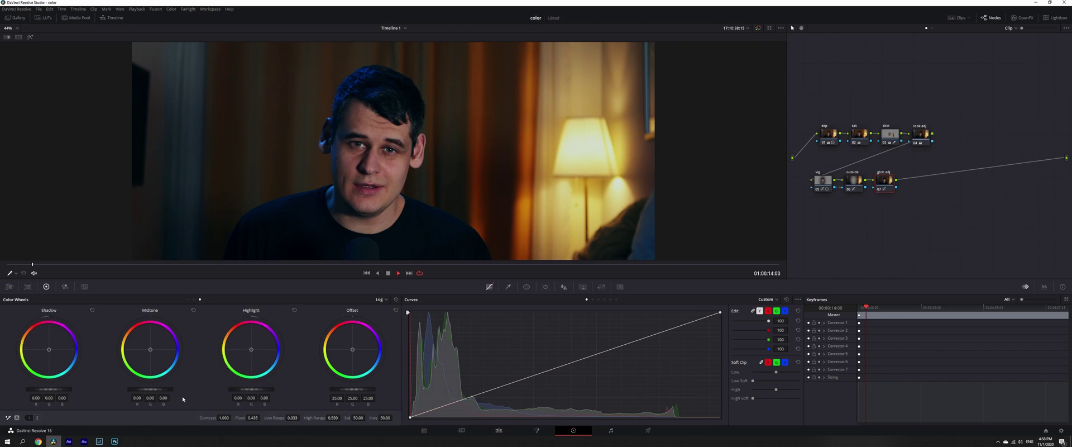
scroll(377, 82, "up", 3)
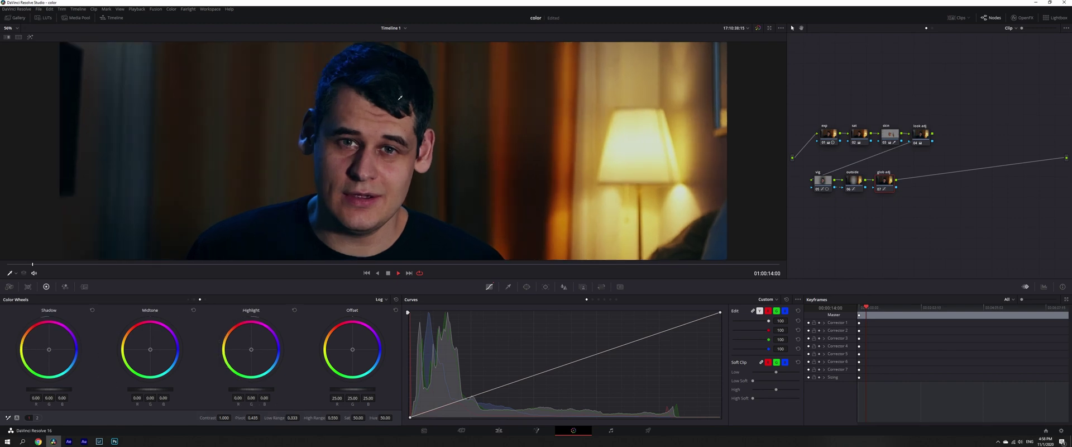
scroll(286, 226, "down", 1)
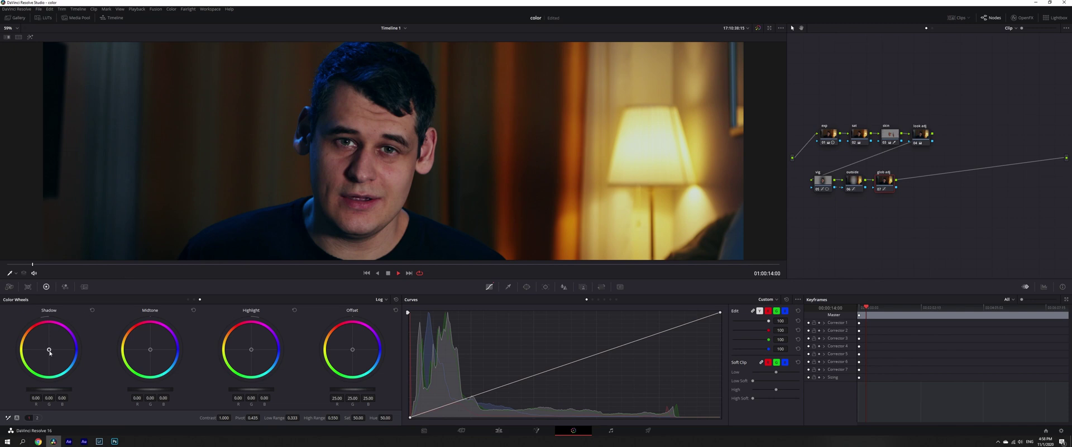
left_click_drag(49, 350, 48, 348)
Zoom the viewer out and set its zoom level to Fit.
scroll(420, 189, "down", 2)
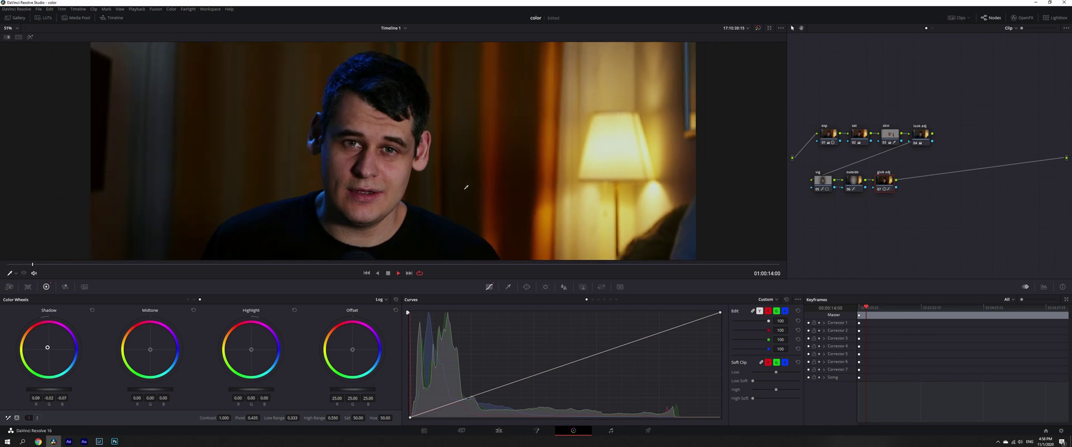
left_click(17, 27)
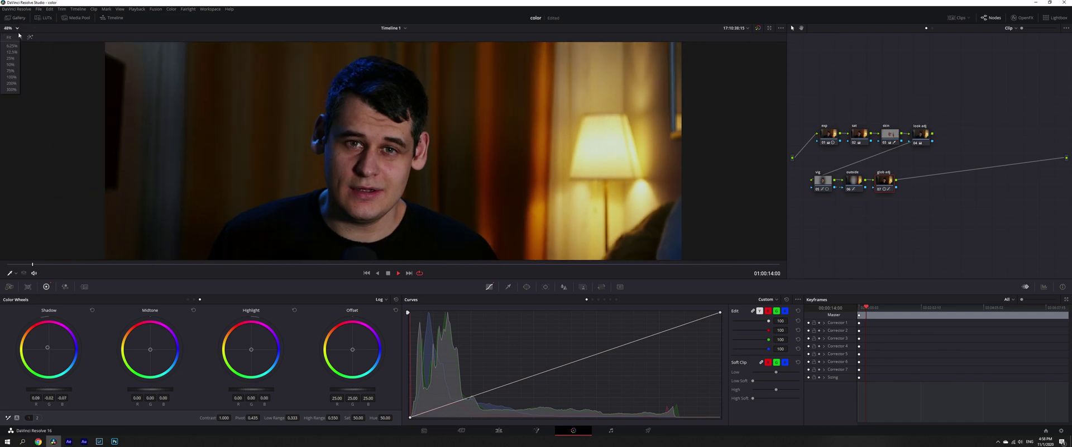
left_click(18, 37)
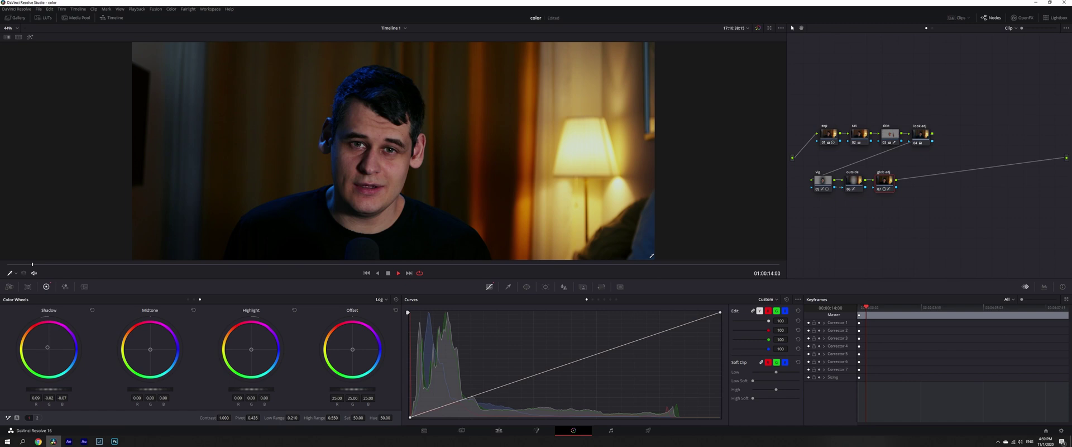
Add a serial node after glob adj and apply the OpenFX Glow effect to it.
key("alt+s")
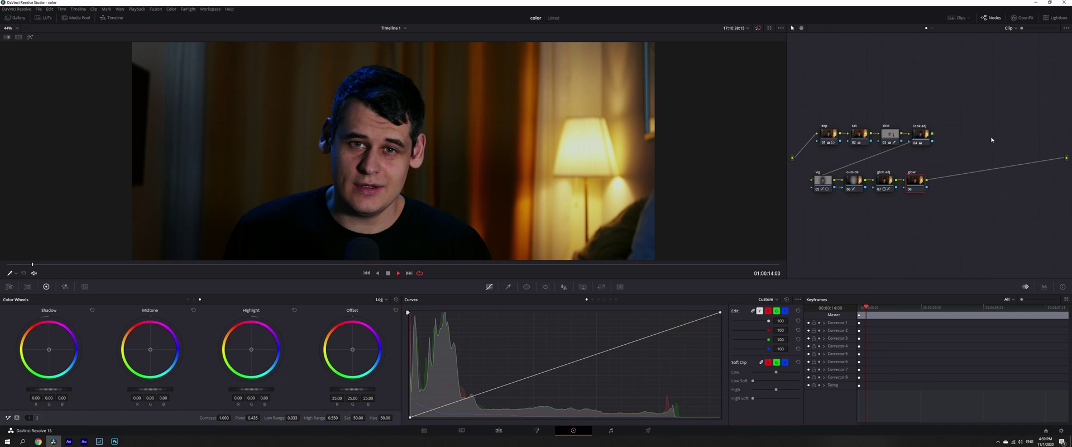
left_click(1013, 18)
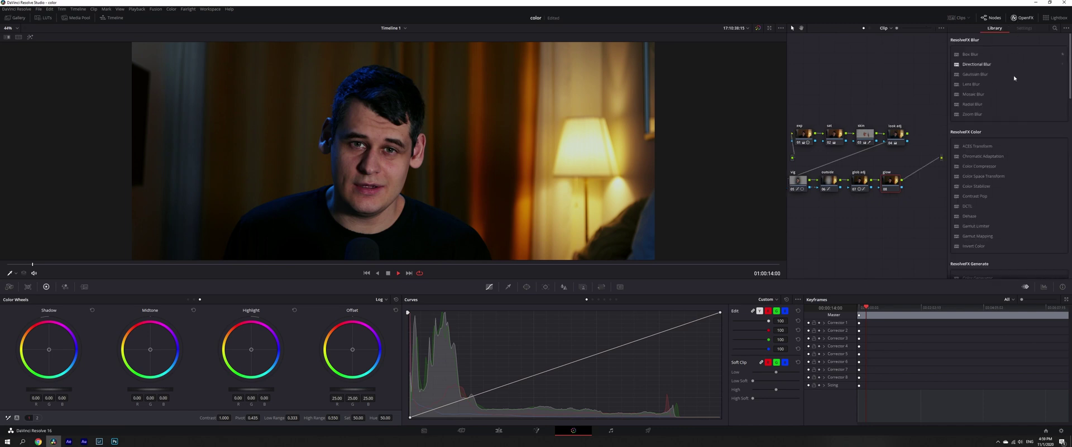
scroll(1007, 122, "down", 8)
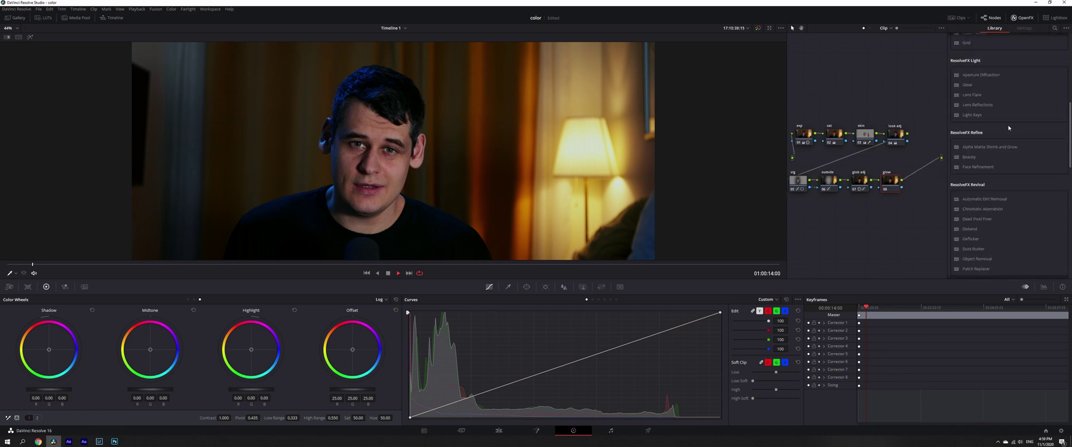
left_click_drag(966, 85, 891, 184)
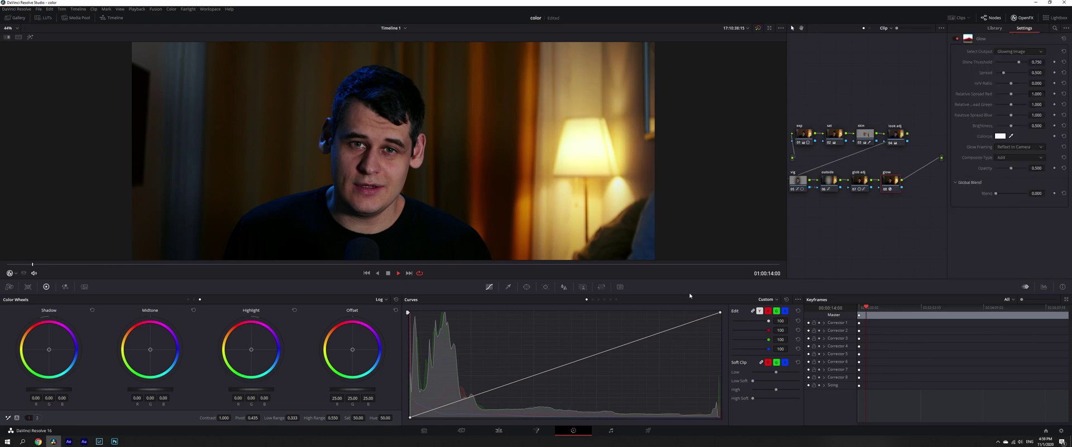
Set the Glow composite to Softlight, shine threshold 0.051 and brightness 0.551.
left_click(1029, 158)
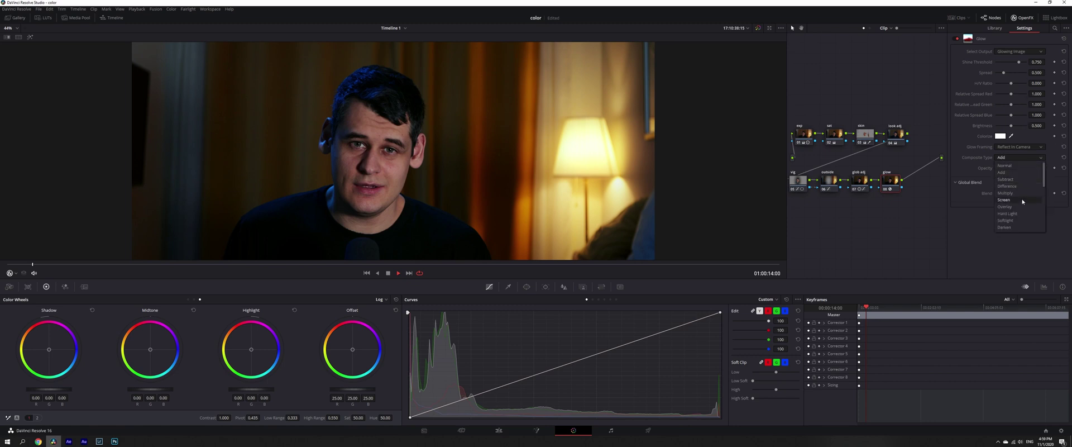
left_click(1025, 220)
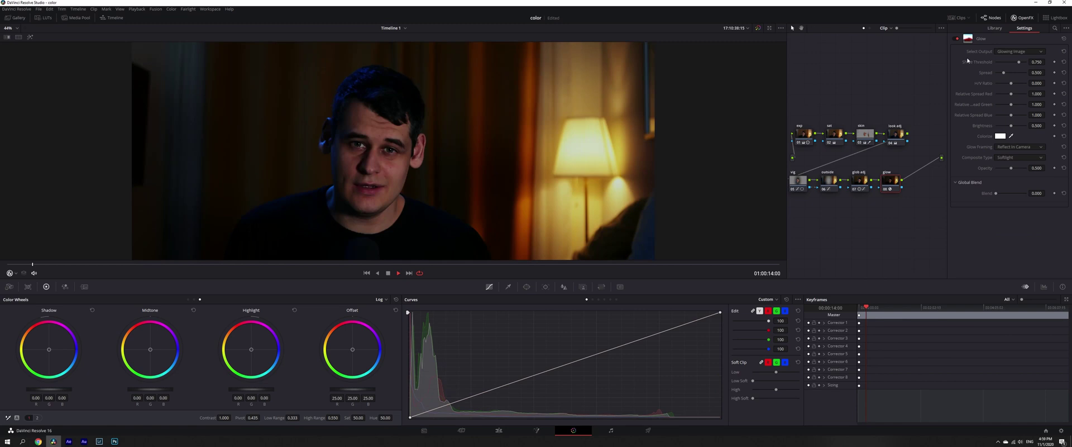
left_click_drag(1018, 63, 1043, 72)
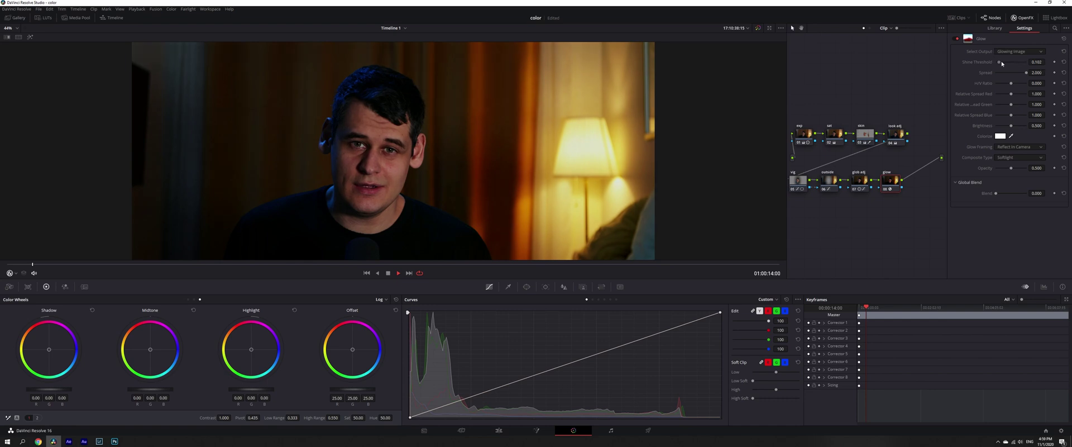
left_click_drag(995, 65, 998, 67)
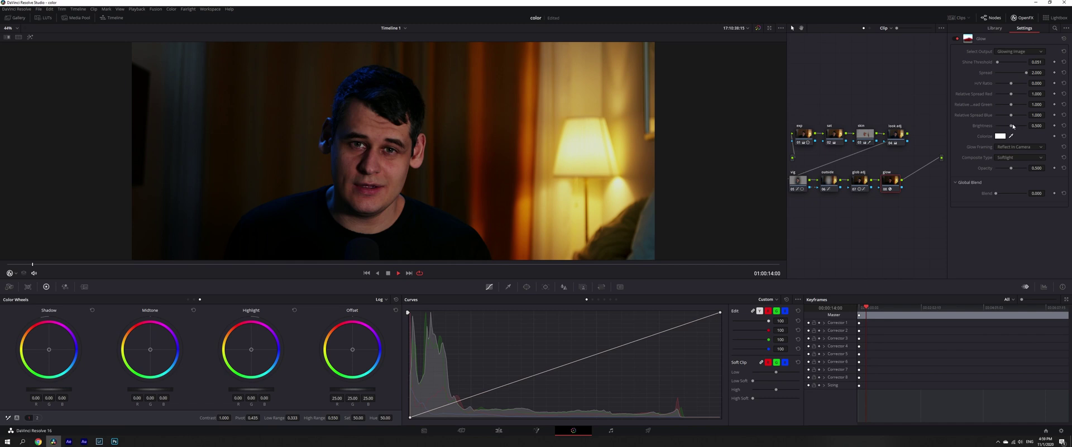
left_click_drag(1013, 125, 1011, 126)
left_click(999, 137)
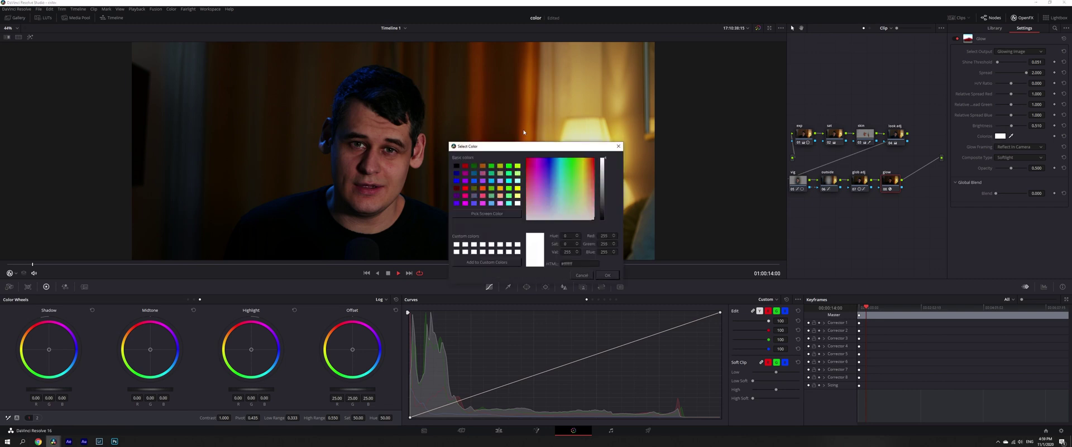
Try blue, magenta and pink glow tints, then keep the tint white and confirm.
left_click(458, 180)
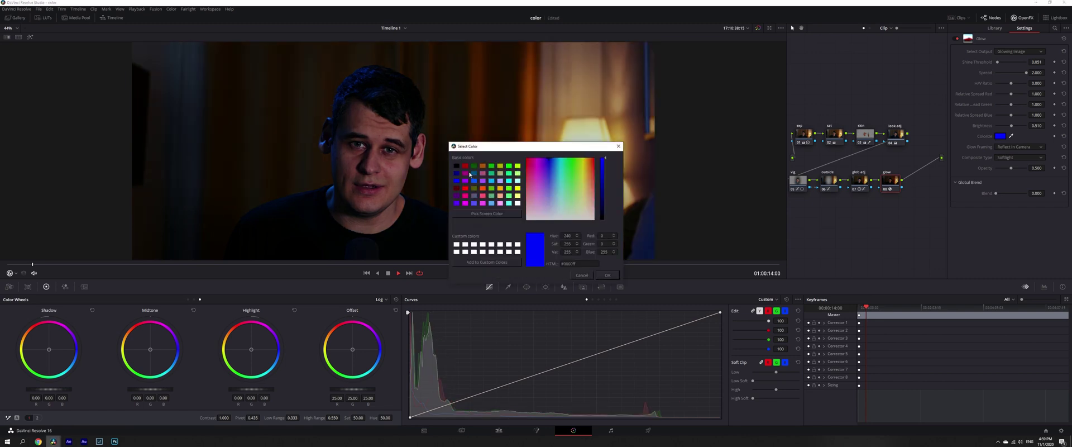
left_click(466, 173)
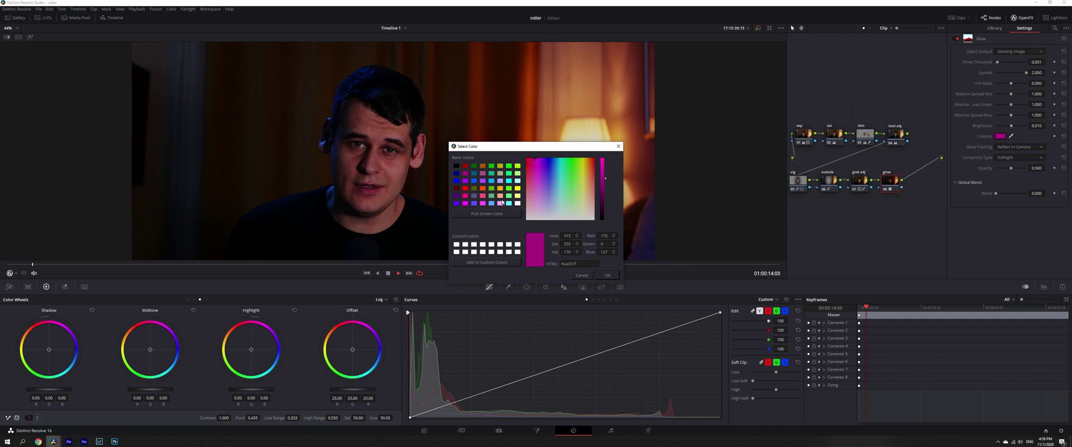
left_click(456, 188)
left_click(465, 188)
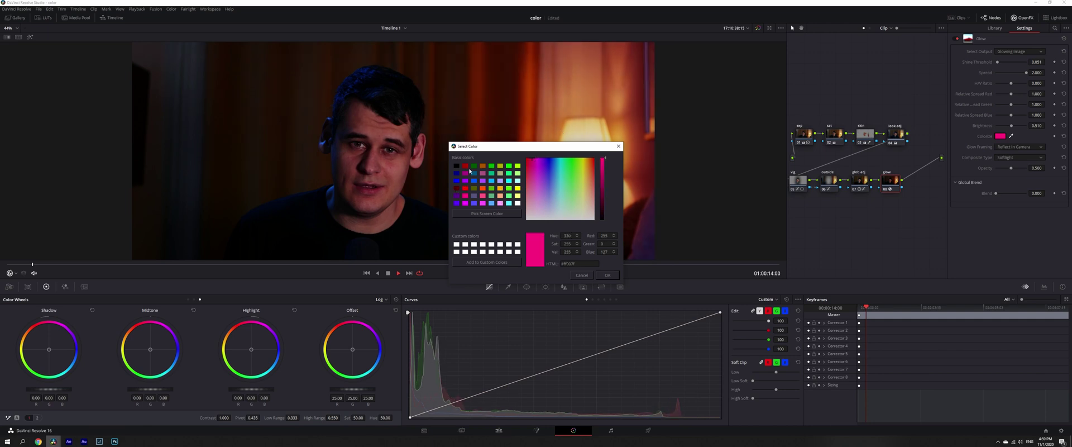
left_click(517, 203)
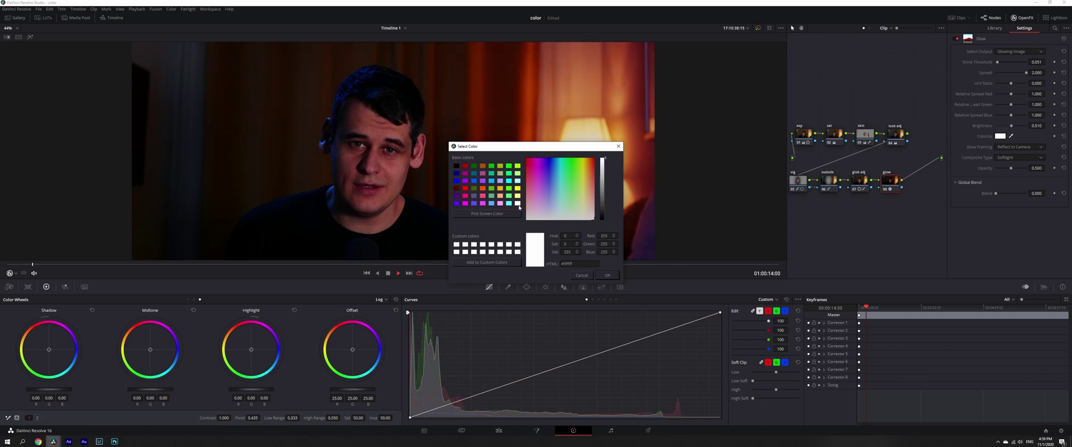
left_click(585, 275)
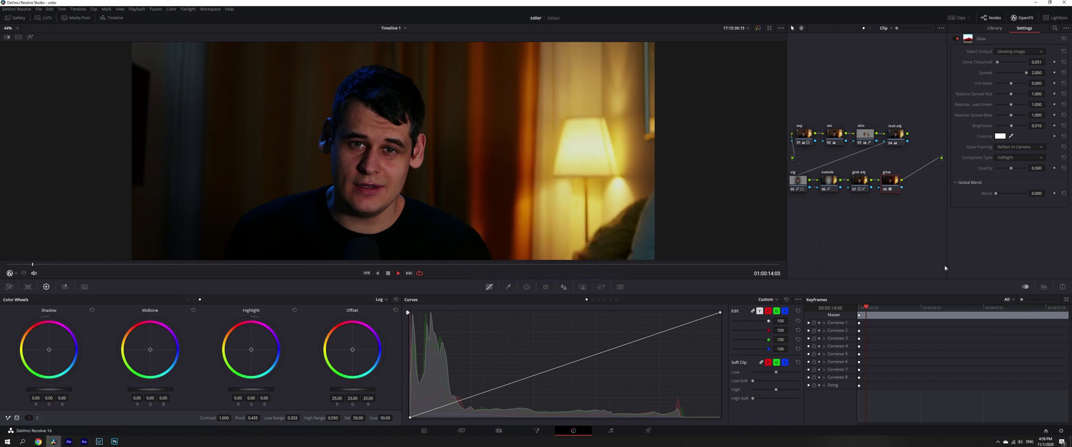
Close the effect settings, switch to Primaries wheels, and toggle the glow node off and on.
left_click(1022, 17)
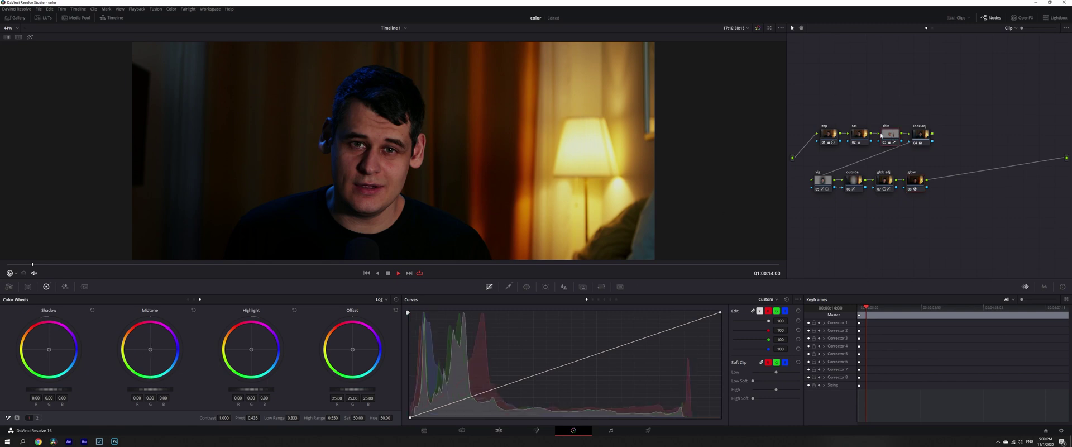
left_click(188, 300)
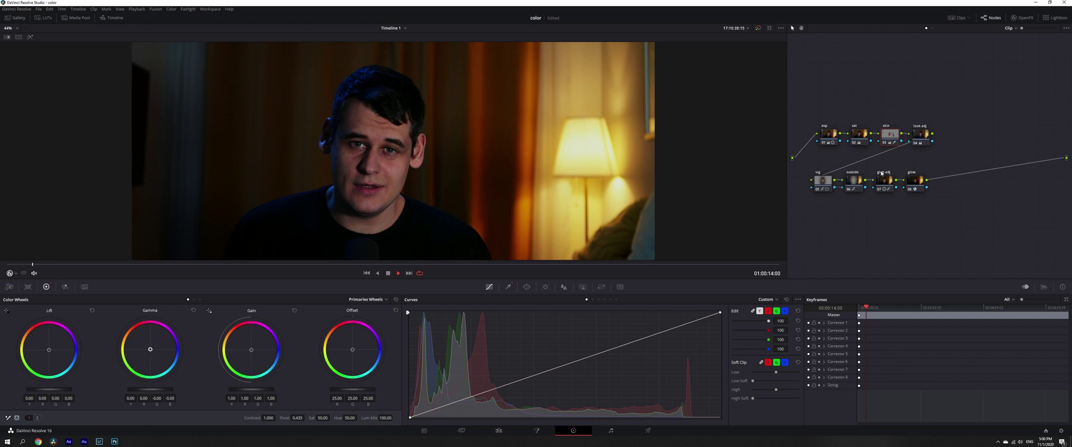
key("ctrl+d")
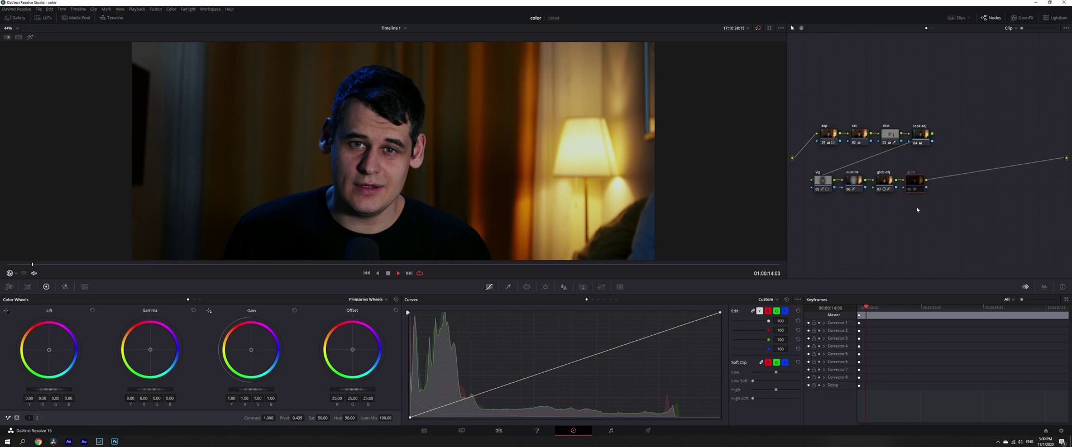
key("ctrl+d")
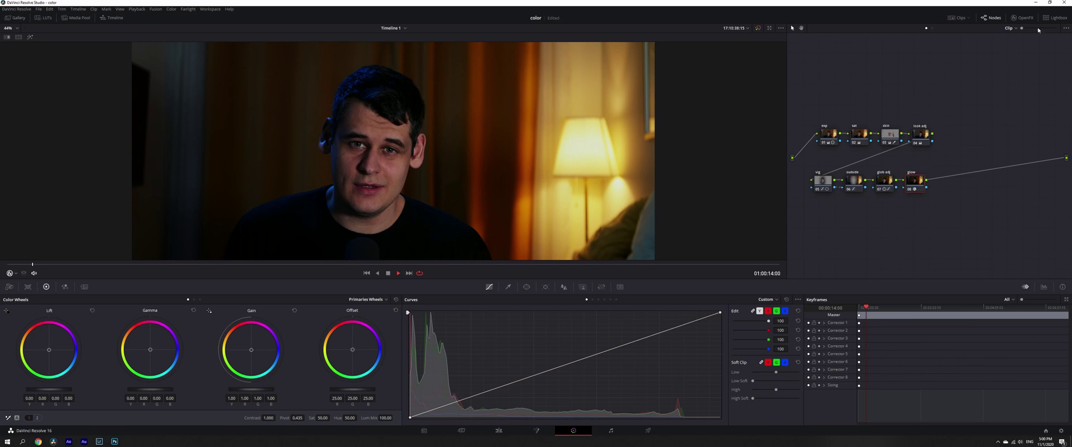
Add a serial node below vig, apply Aperture Diffraction, and set Aperture Size to 2.00.
key("alt+s")
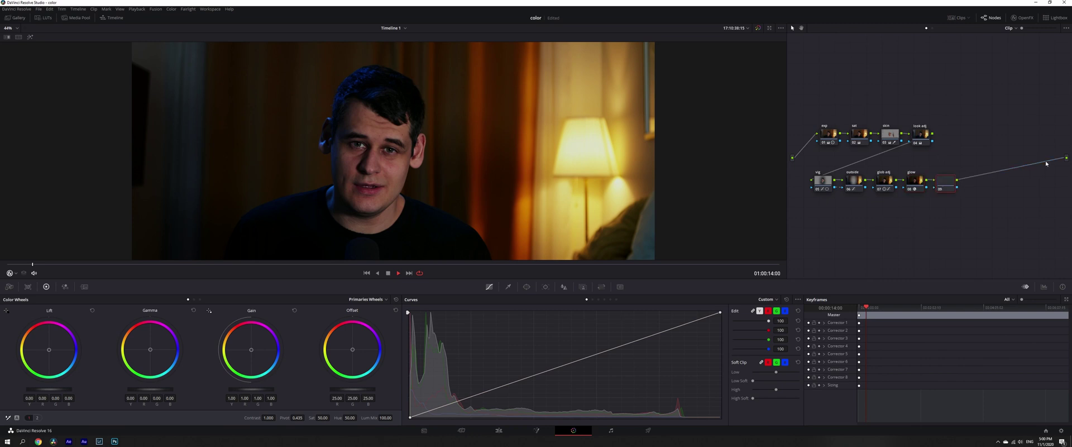
left_click_drag(941, 189, 814, 226)
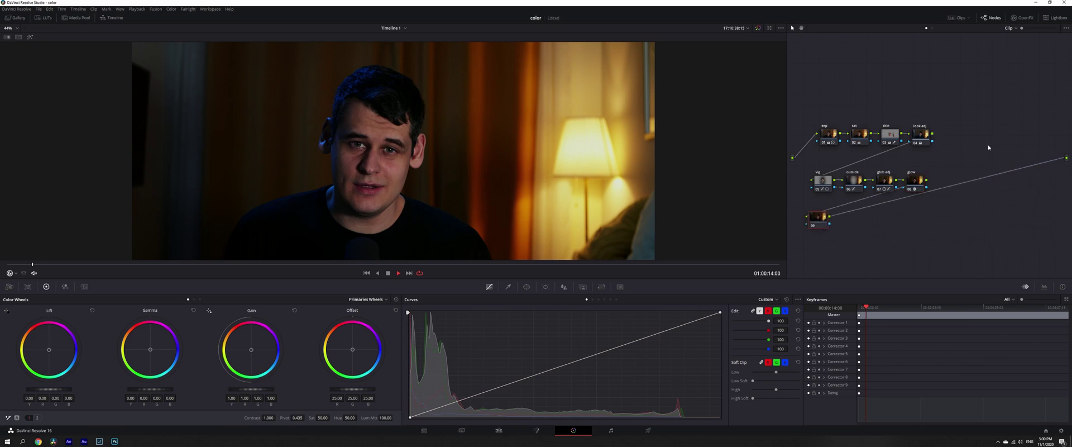
left_click(1022, 17)
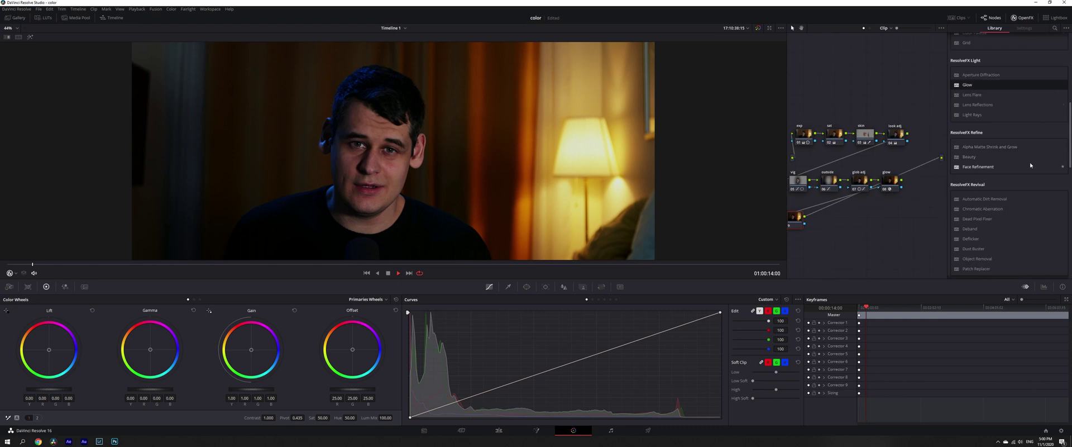
scroll(1029, 162, "up", 1)
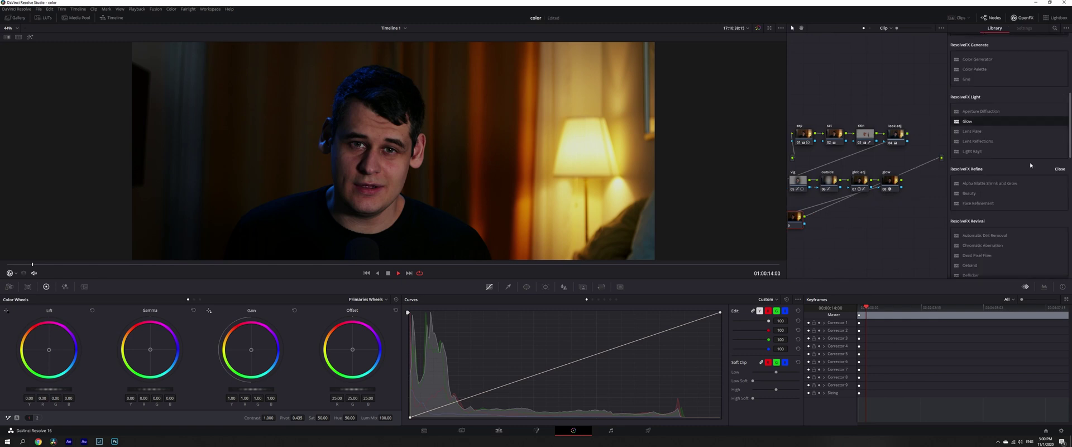
left_click(1021, 17)
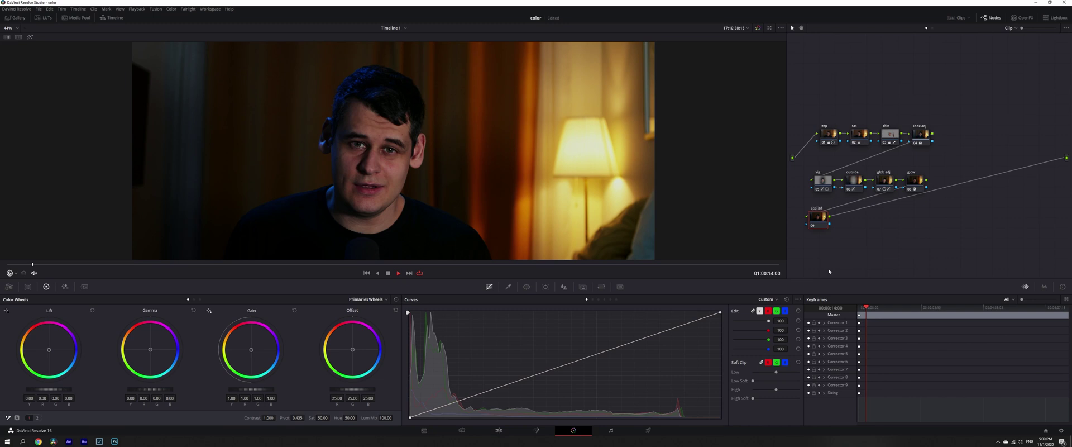
left_click(1021, 17)
left_click_drag(981, 111, 795, 217)
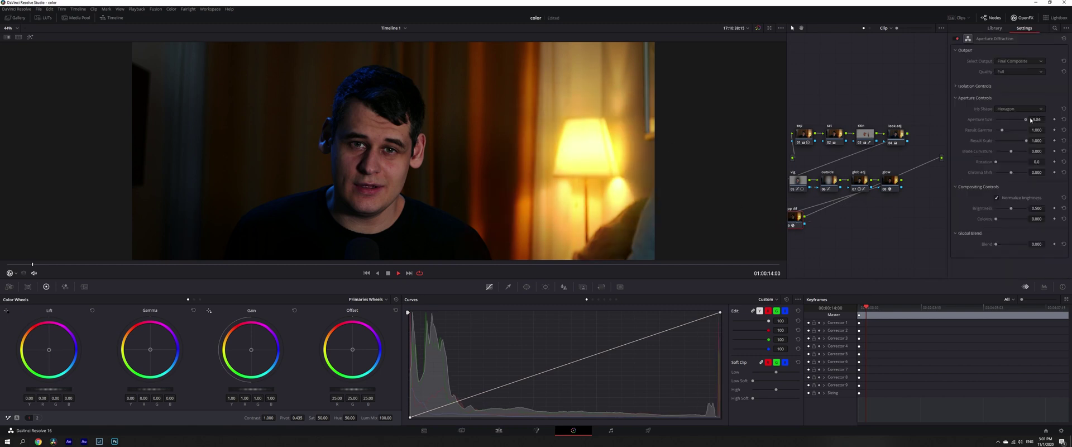
left_click_drag(987, 121, 943, 120)
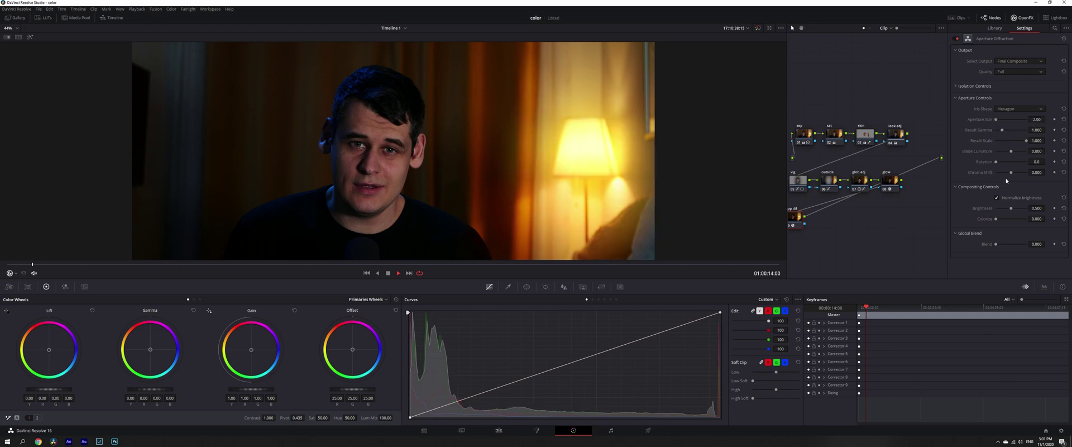
Raise diffraction result gamma, set brightness near 0.153 and blend 0.102, undoing a trial colorize.
left_click_drag(1002, 131, 1011, 141)
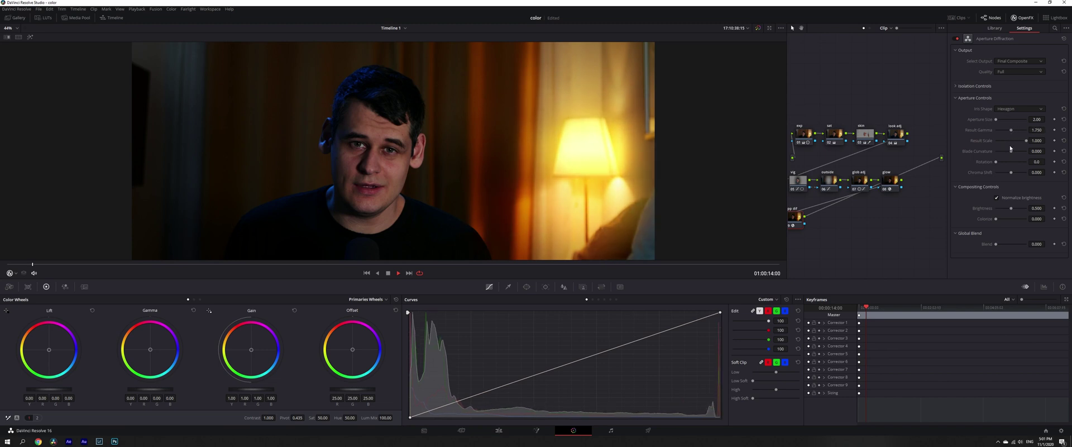
left_click_drag(997, 220, 1013, 219)
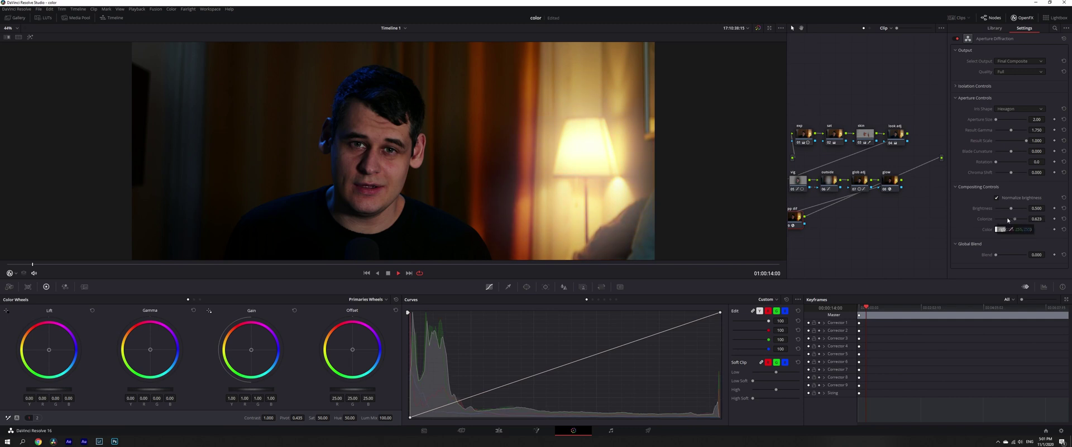
key("ctrl+z")
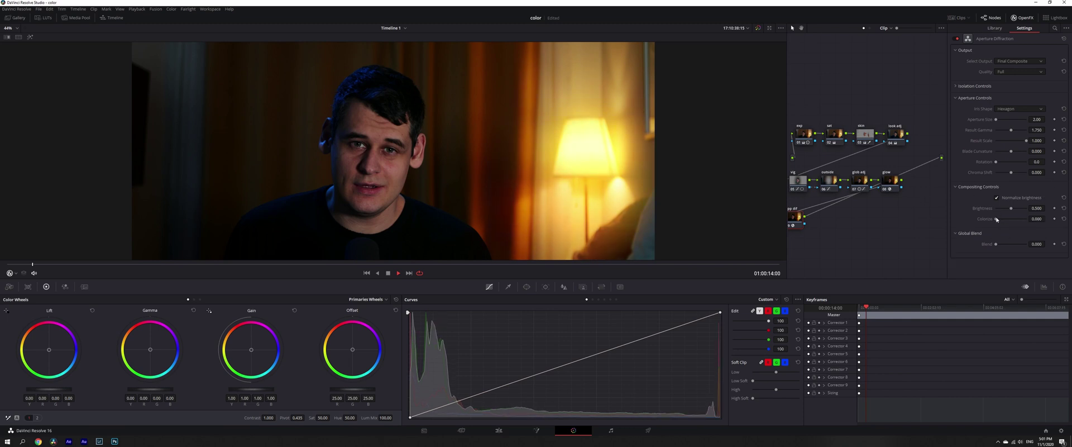
mouse_move(1008, 210)
left_mouse_down()
mouse_move(1020, 205)
mouse_move(1000, 208)
left_mouse_up()
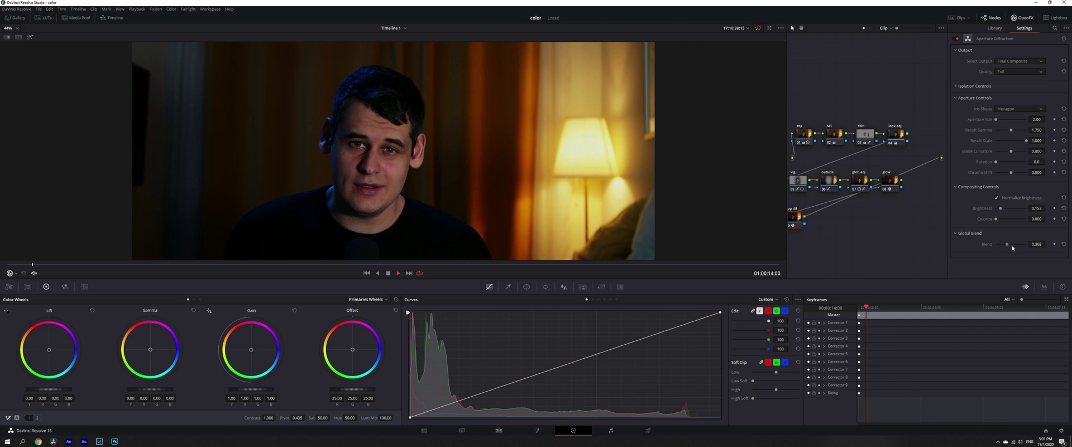
mouse_move(1012, 248)
left_mouse_down()
mouse_move(1030, 247)
mouse_move(1000, 251)
left_mouse_up()
left_click(1022, 17)
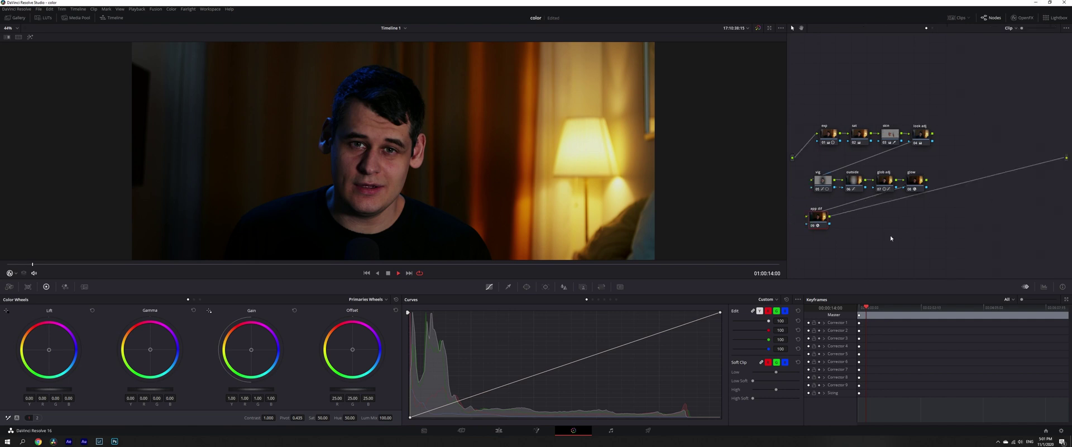
Add serial node 10 after app dif and apply Lens Reflections to it.
key("alt+s")
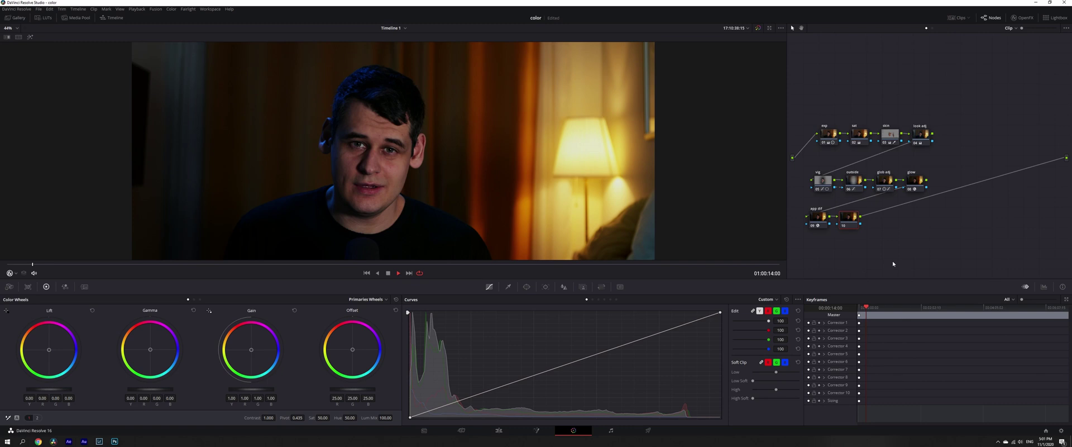
left_click(1021, 17)
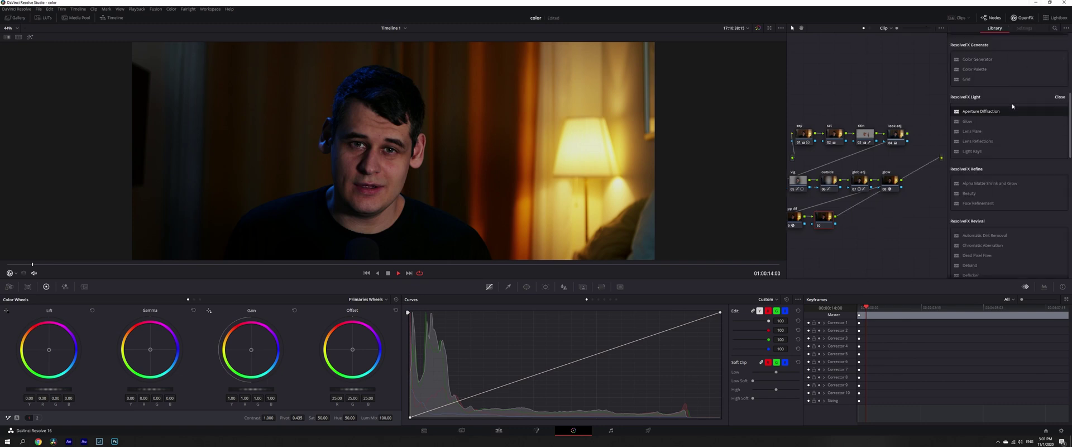
left_click(1013, 18)
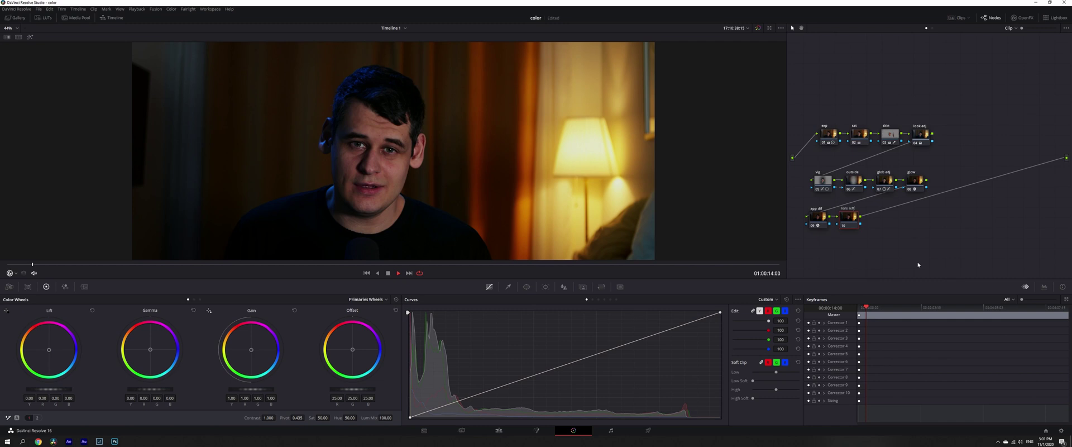
left_click(1022, 18)
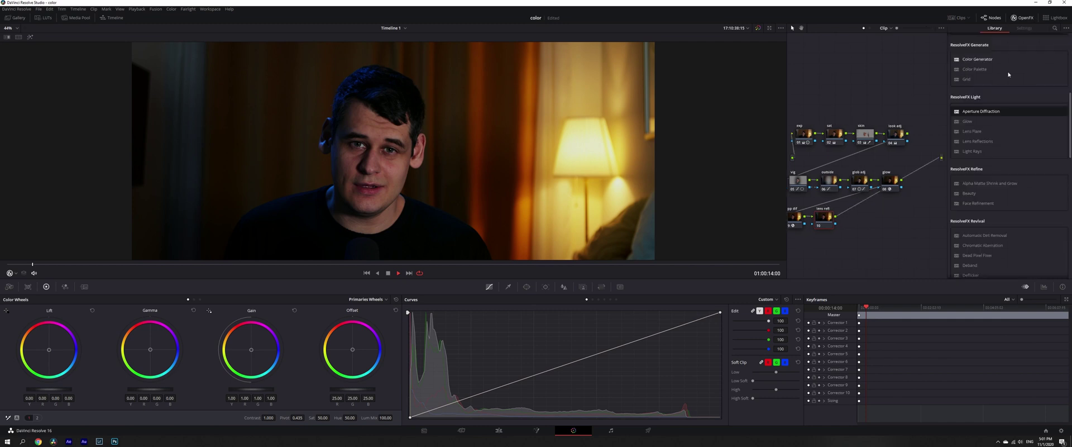
left_click_drag(988, 141, 825, 218)
left_click(1024, 17)
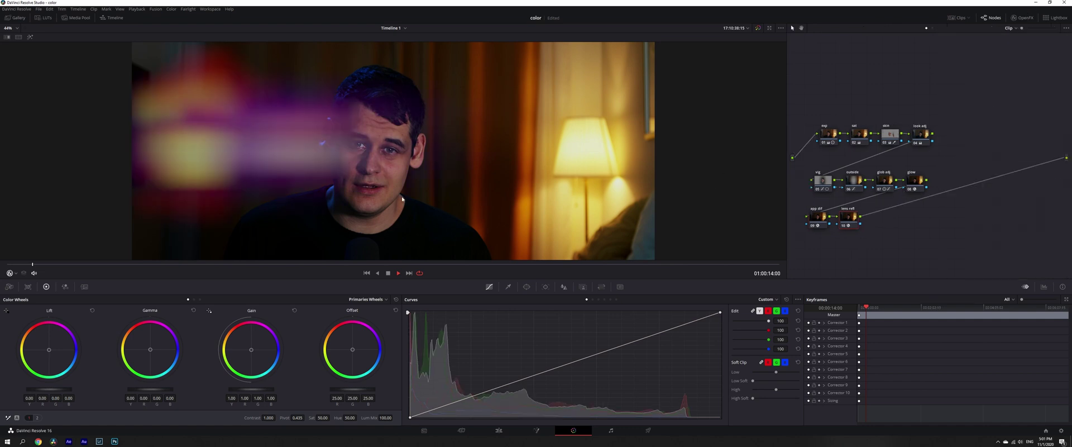
left_click(1021, 18)
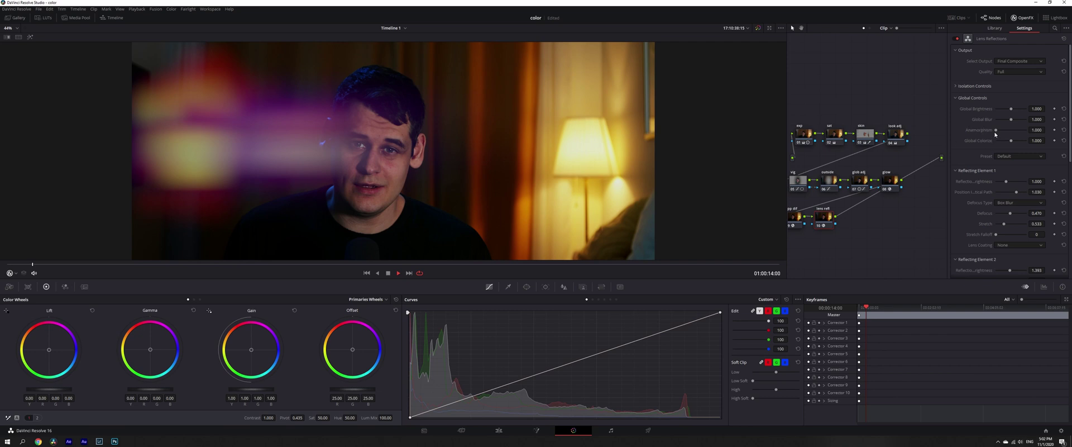
Raise Lens Reflections anamorphism, lower brightness and blur, blend about 0.66, and add node 11.
left_click_drag(996, 133, 1005, 127)
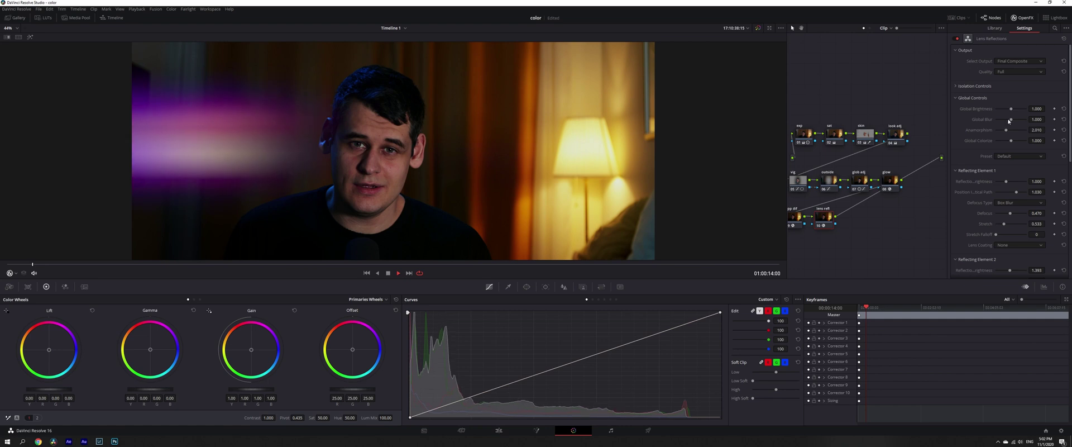
left_click_drag(1018, 111, 999, 110)
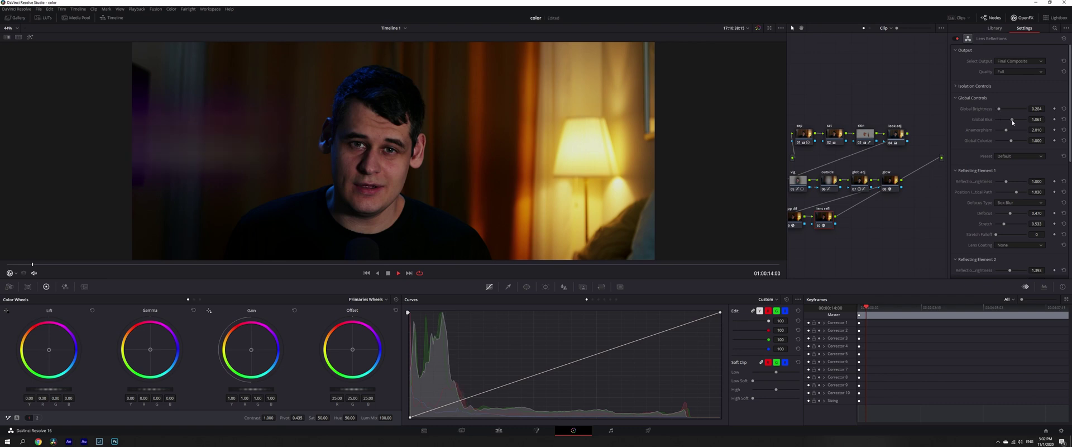
left_click_drag(1013, 121, 1010, 124)
scroll(1009, 163, "down", 10)
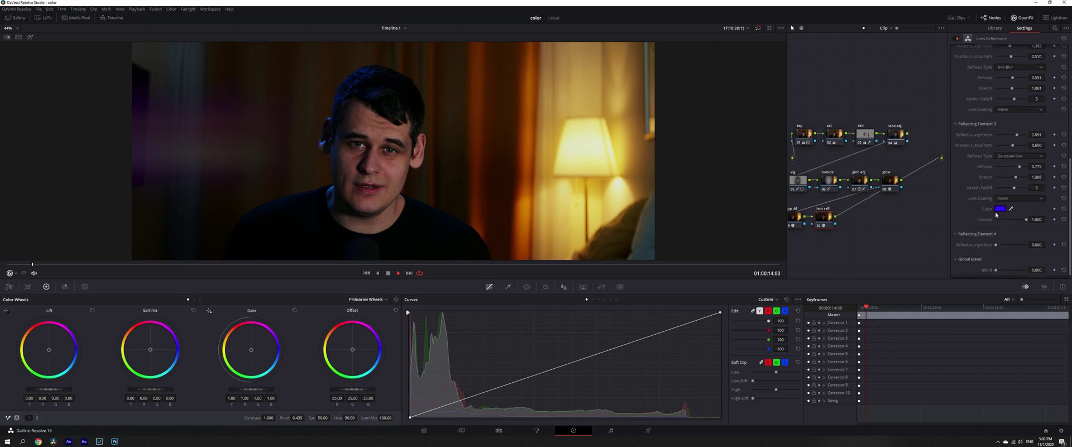
scroll(995, 213, "down", 1)
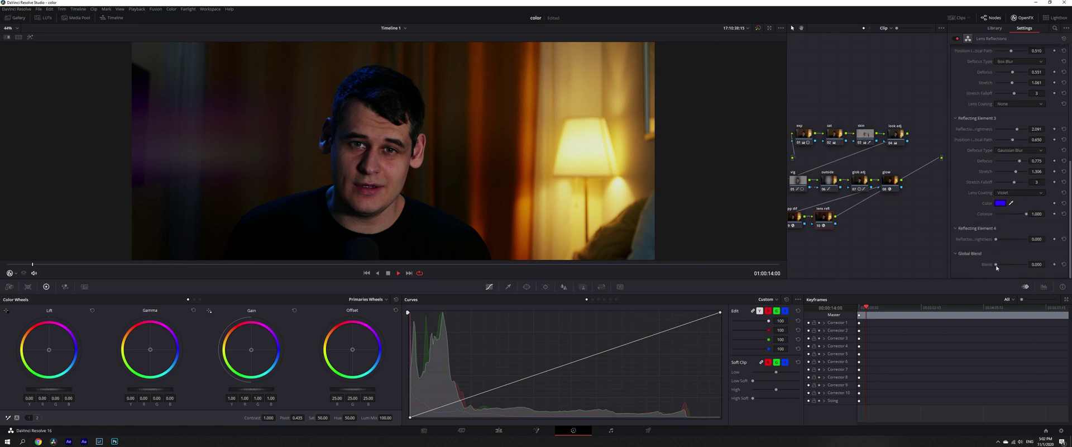
left_click_drag(997, 267, 1011, 266)
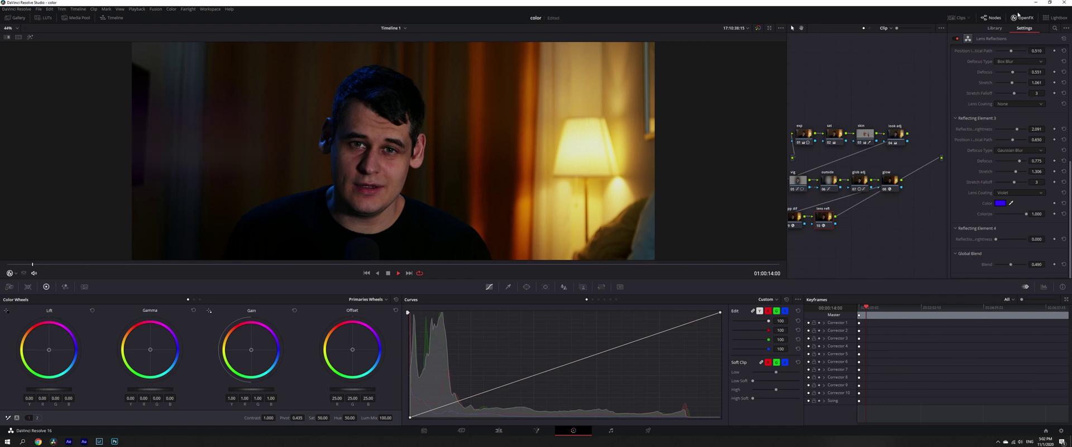
left_click(1019, 17)
key("alt+s")
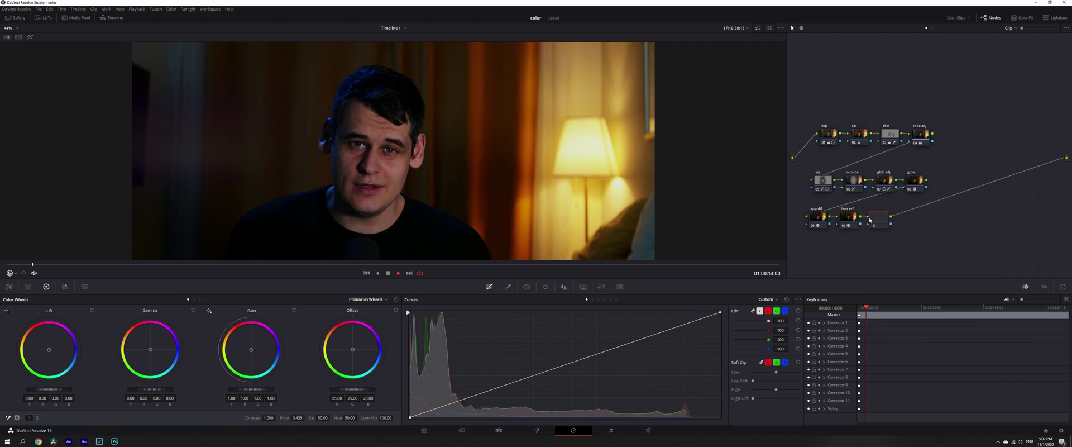
Label node 11 'light rays' and apply the Light Rays effect to it.
left_click(1016, 17)
left_click(1017, 18)
key("Return")
left_click(1018, 18)
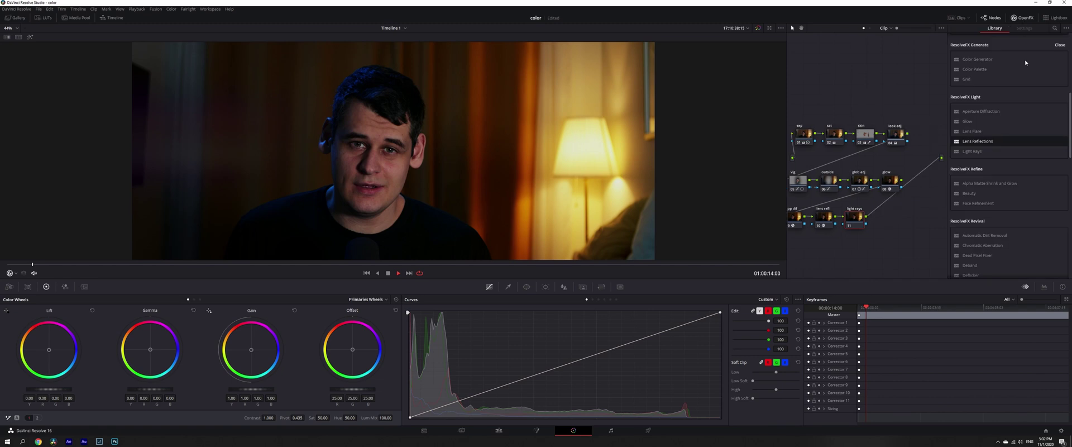
left_click_drag(970, 151, 856, 217)
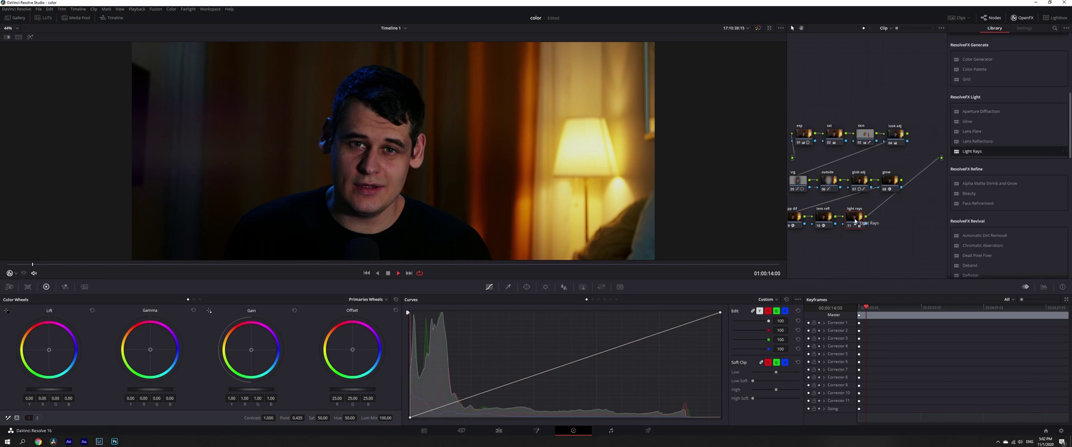
left_click(1022, 18)
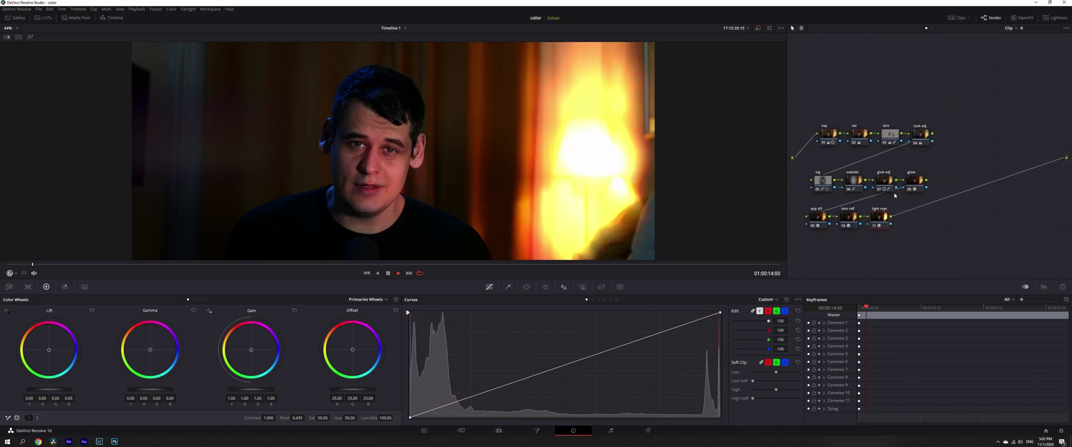
left_click(1020, 17)
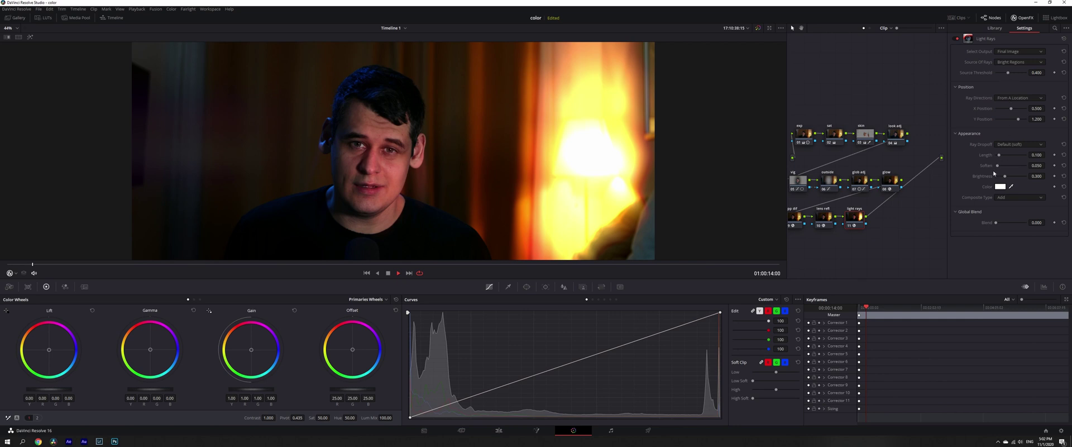
Adjust Light Rays to length about 0.643, softness 0.826, brightness 0.092, and Global Blend 0.306.
mouse_move(997, 166)
left_mouse_down()
mouse_move(1021, 166)
mouse_move(1008, 157)
mouse_move(1017, 157)
mouse_move(999, 177)
left_mouse_up()
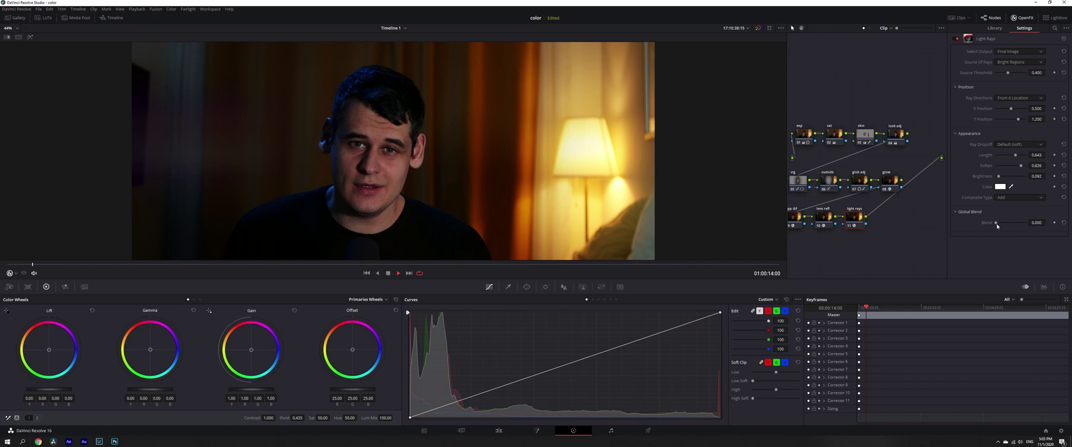
mouse_move(997, 224)
left_mouse_down()
mouse_move(1017, 224)
mouse_move(1005, 224)
left_mouse_up()
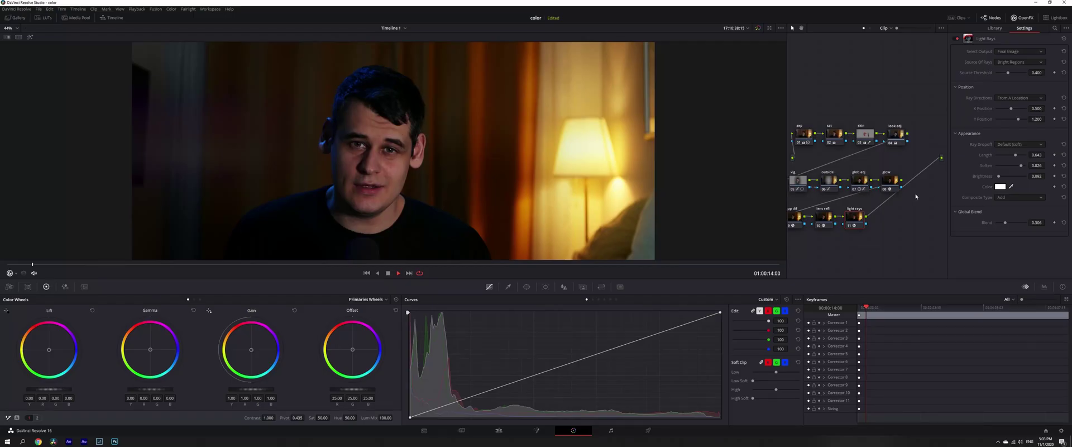
Close the Light Rays OpenFX settings to reveal the full eleven-node graph.
left_click(1024, 19)
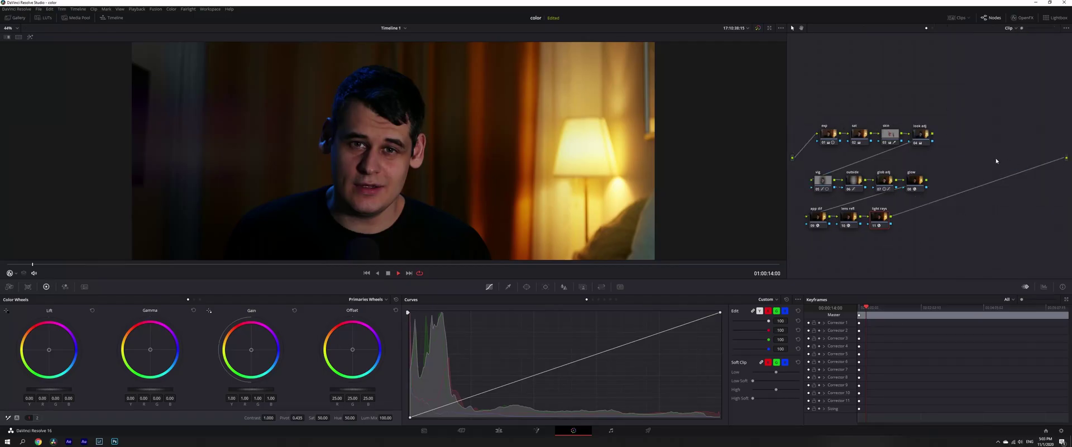